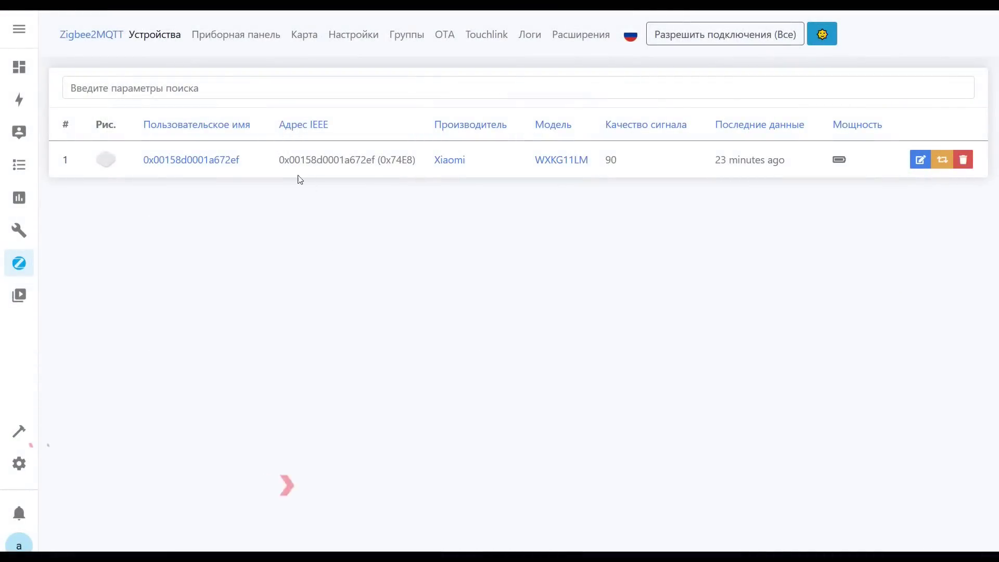
# Examine the Zigbee2MQTT version and the coordinator firmware version in the program information
pyautogui.click(355, 36)
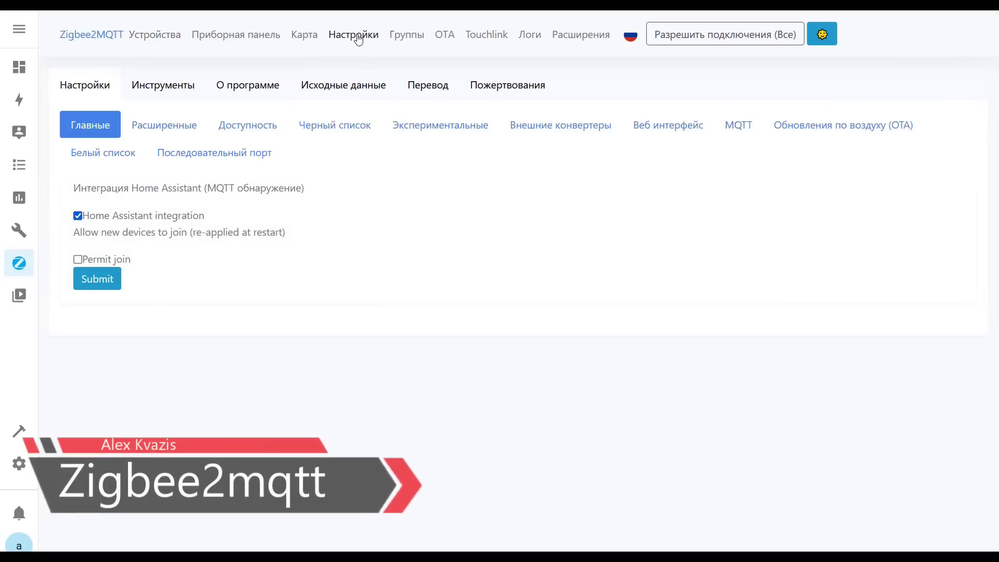
pyautogui.click(262, 86)
pyautogui.doubleClick(305, 130)
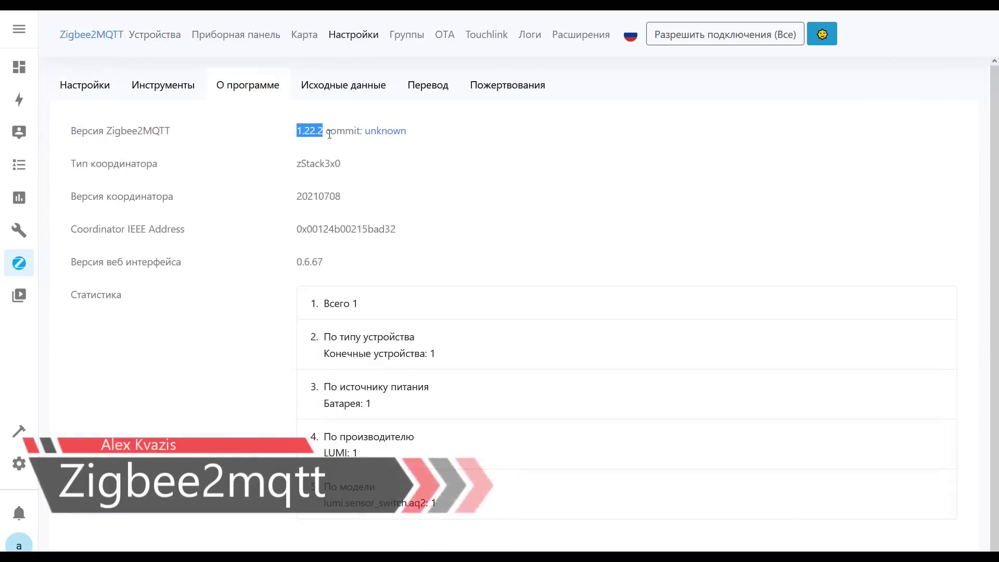
pyautogui.moveTo(341, 197); pyautogui.dragTo(297, 198)
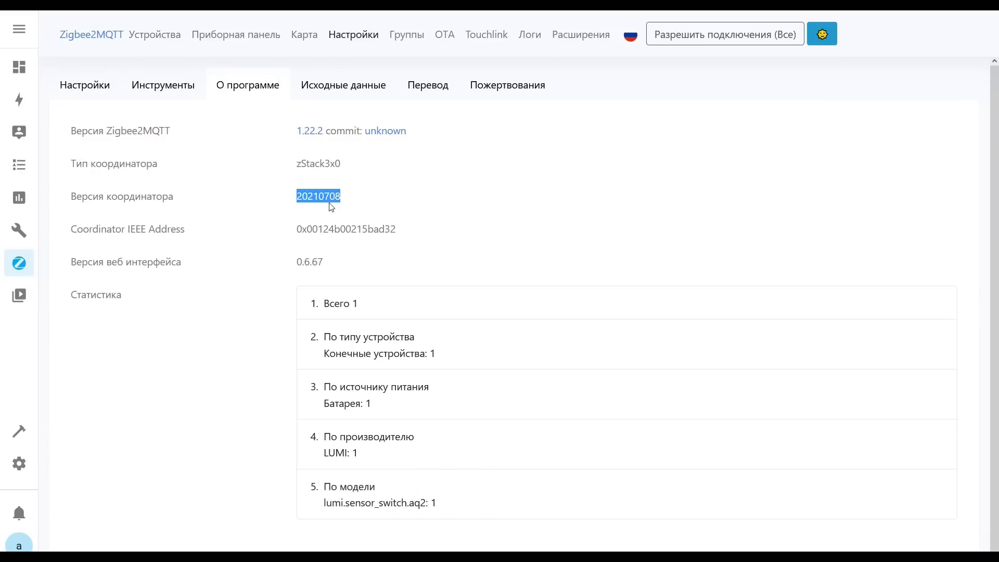
# Return to the device list and allow new devices to join through all Zigbee devices
pyautogui.click(100, 86)
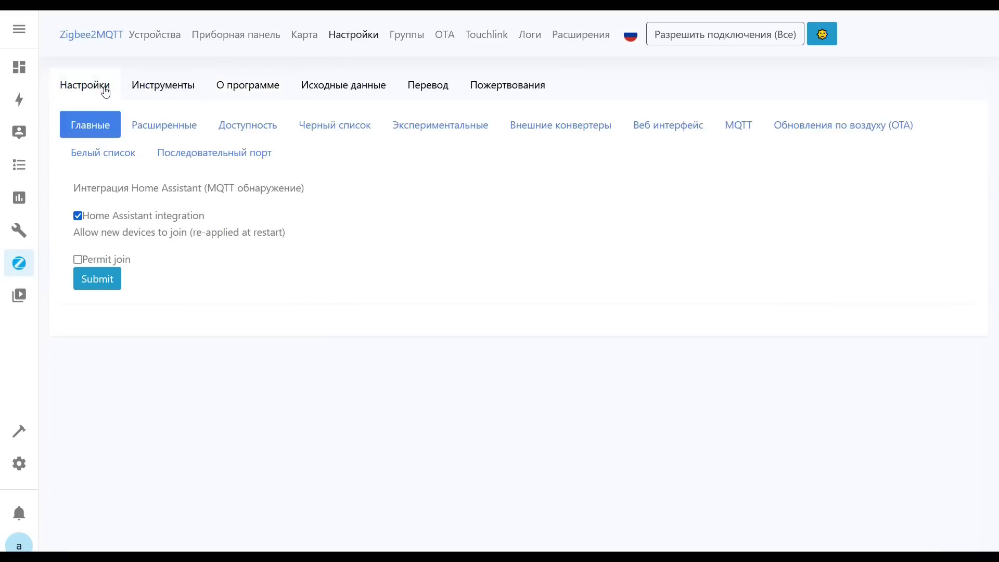
pyautogui.click(143, 37)
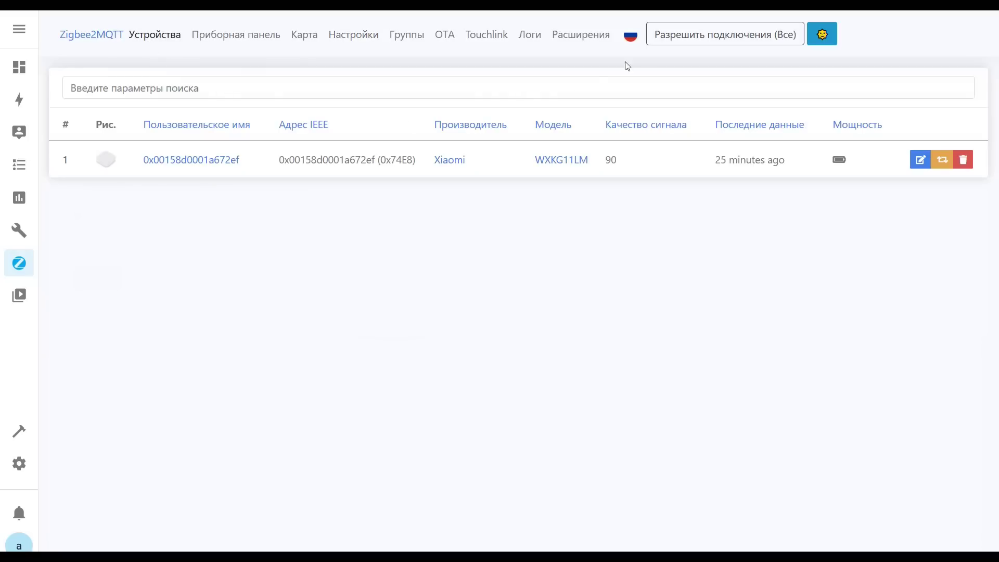
pyautogui.click(689, 34)
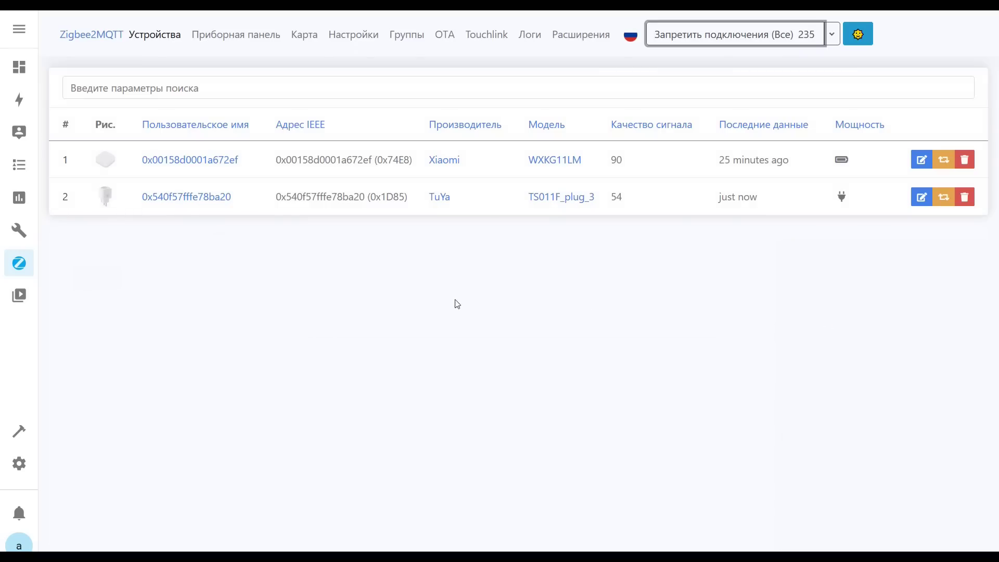
# Open the newly joined TuYa plug and examine its Zigbee model, manufacturer and description
pyautogui.click(210, 197)
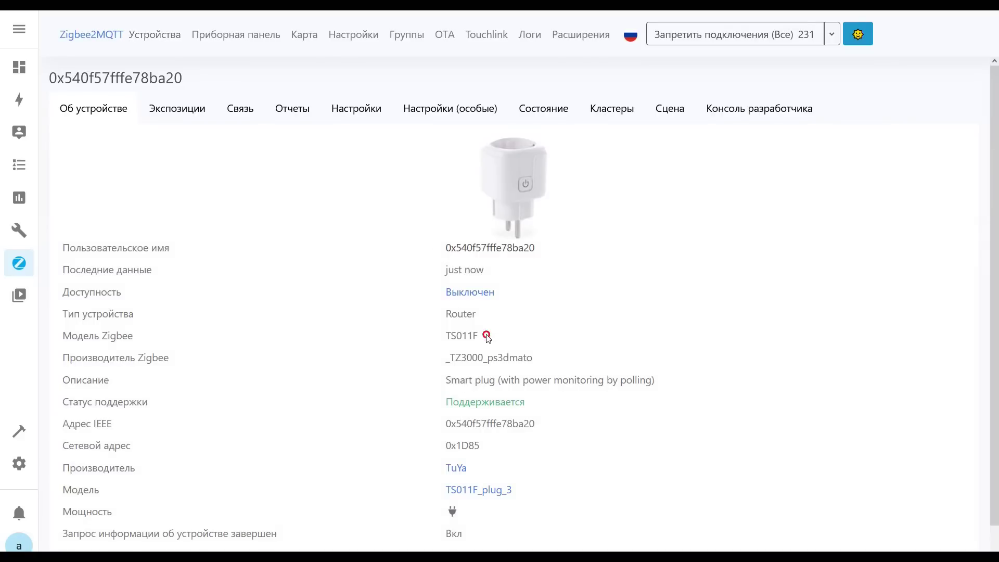
pyautogui.moveTo(487, 335); pyautogui.dragTo(435, 335)
pyautogui.moveTo(528, 359); pyautogui.dragTo(663, 380)
pyautogui.click(446, 381)
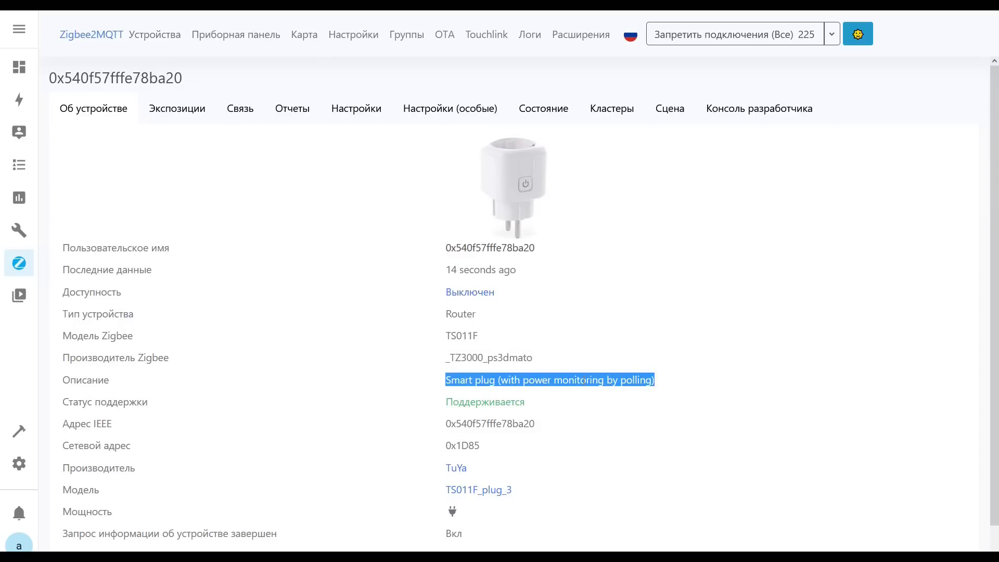
# Test the TuYa plug's exposed state control by switching it on, off and on again
pyautogui.click(184, 114)
pyautogui.click(348, 160)
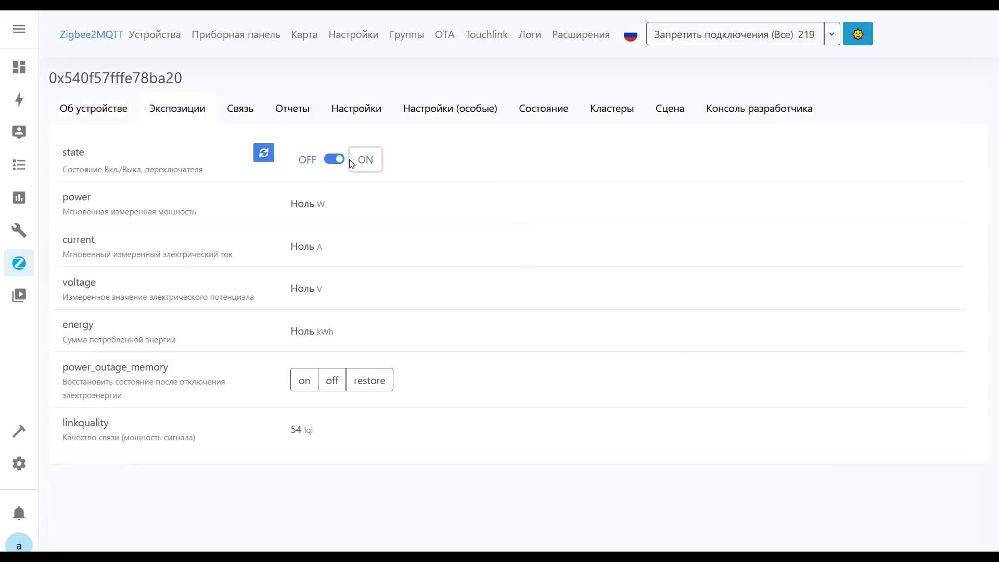
pyautogui.click(308, 162)
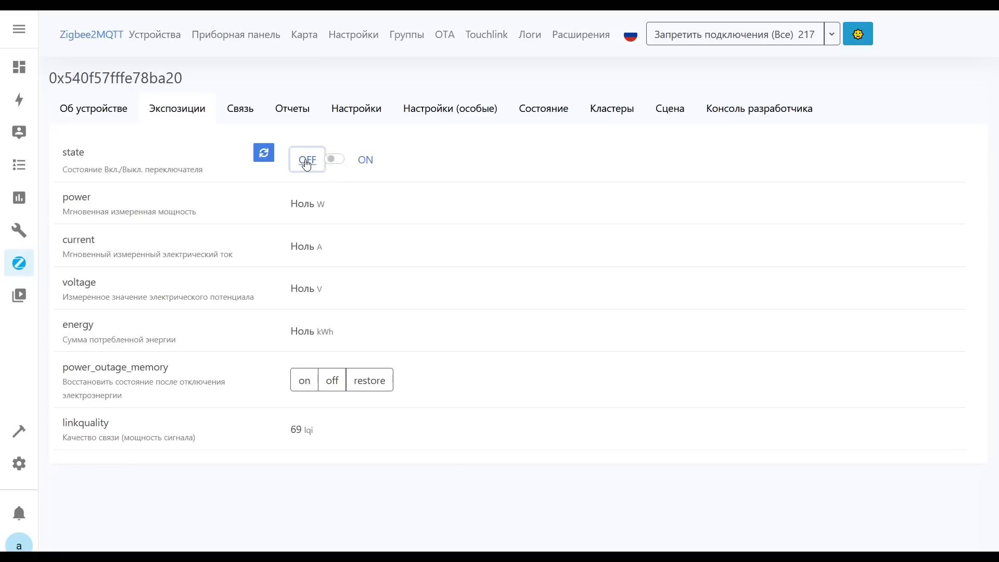
pyautogui.click(364, 161)
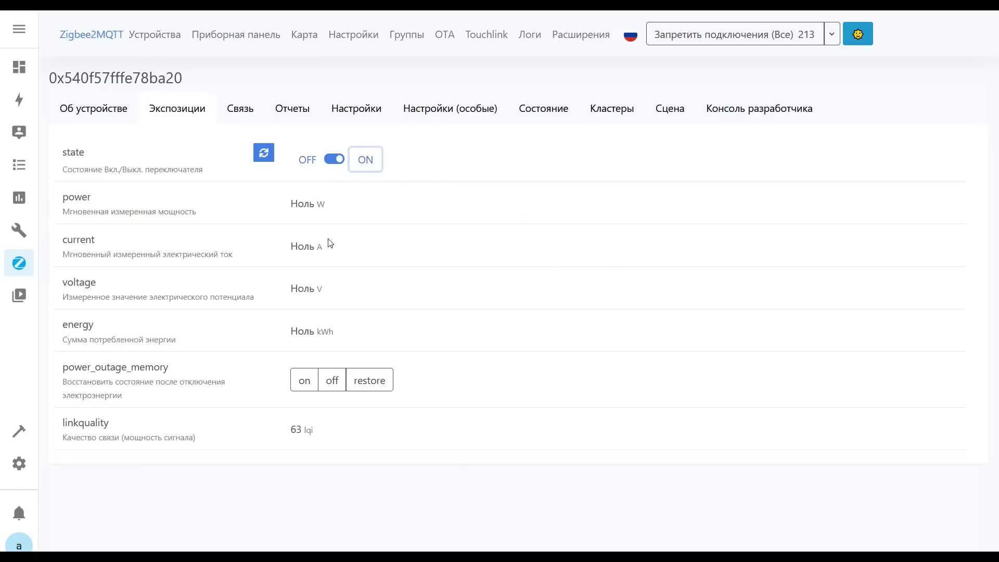
# Examine the plug's power, current, voltage and energy readings
pyautogui.moveTo(285, 210); pyautogui.dragTo(324, 209)
pyautogui.moveTo(290, 246); pyautogui.dragTo(323, 247)
pyautogui.moveTo(286, 285); pyautogui.dragTo(332, 291)
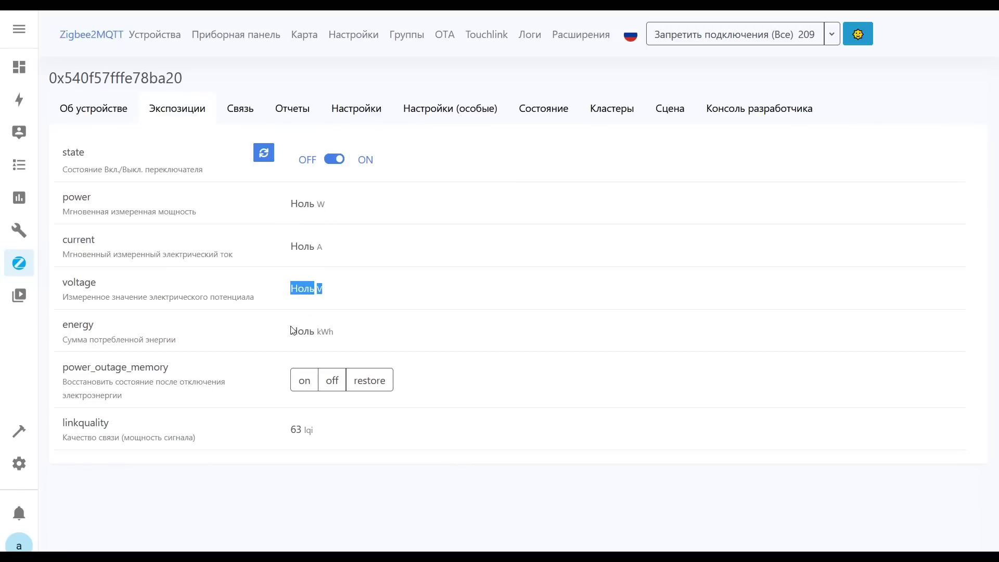
pyautogui.moveTo(288, 331); pyautogui.dragTo(348, 333)
pyautogui.click(392, 301)
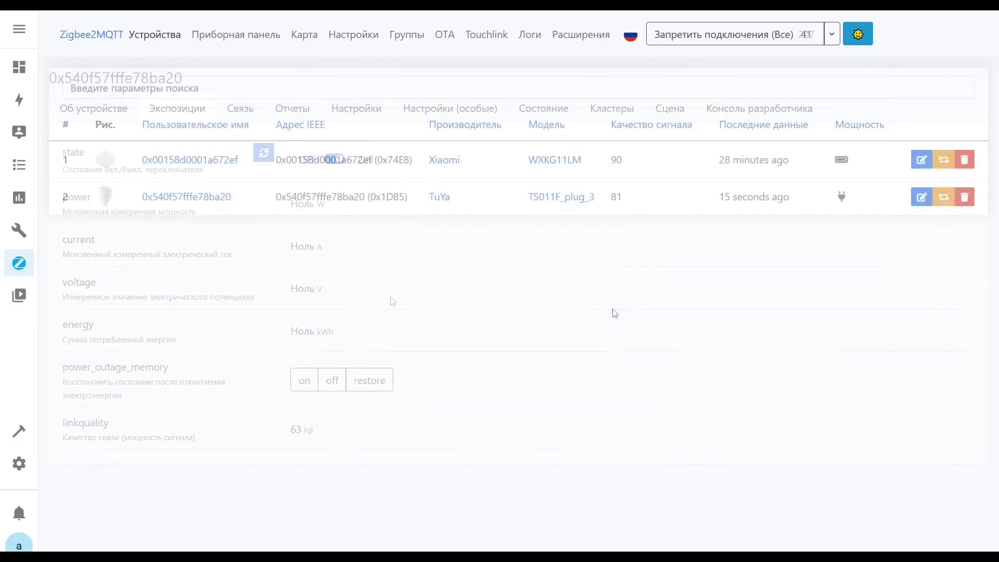
# Reopen the TuYa plug's exposed values from the device list and check its voltage, current and power
pyautogui.click(198, 198)
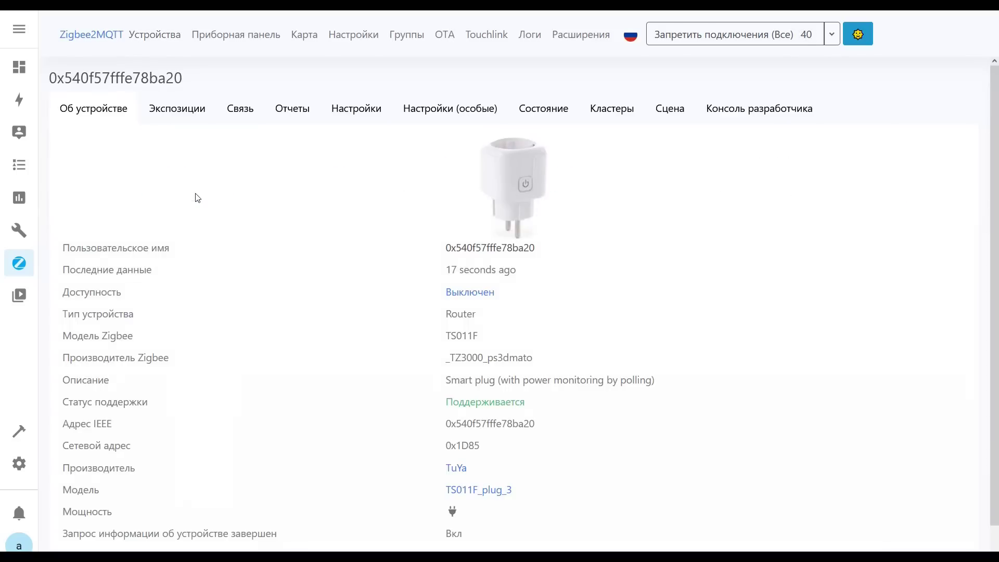
pyautogui.click(182, 109)
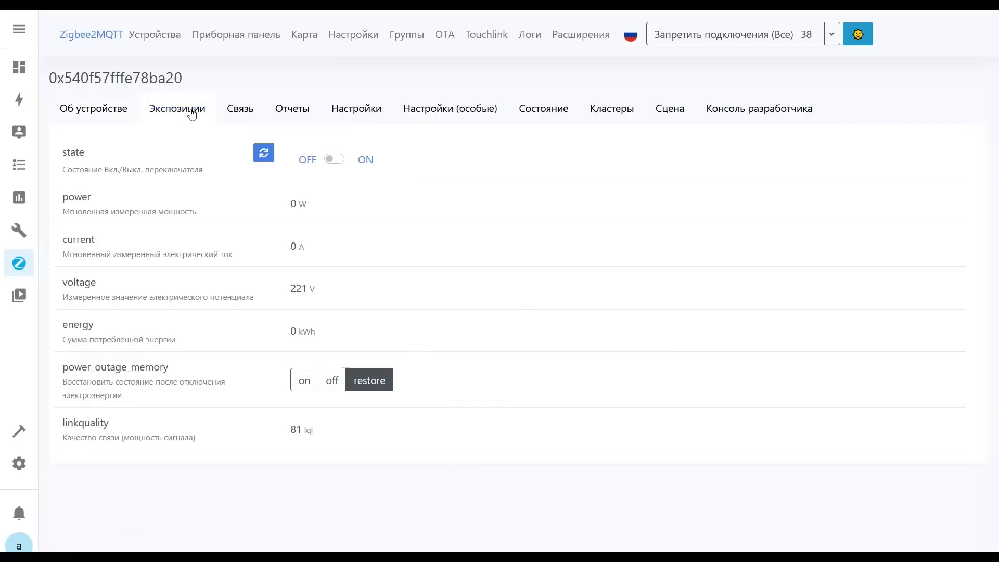
pyautogui.moveTo(339, 290); pyautogui.dragTo(285, 289)
pyautogui.moveTo(316, 251); pyautogui.dragTo(282, 247)
pyautogui.moveTo(315, 209); pyautogui.dragTo(283, 207)
pyautogui.click(336, 213)
# Switch the plug on, check its power reading under load, and switch it off again
pyautogui.click(365, 163)
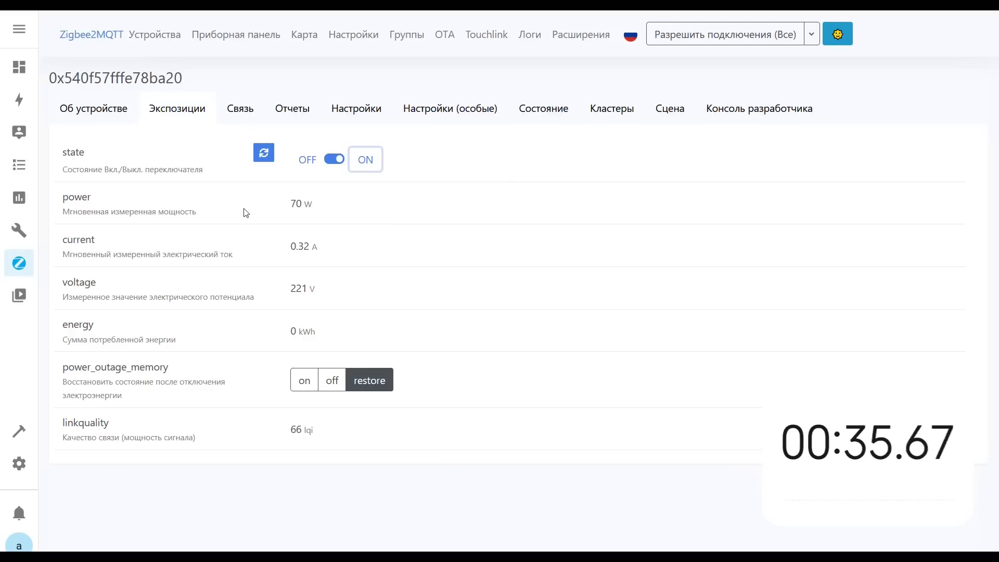
pyautogui.tripleClick(295, 203)
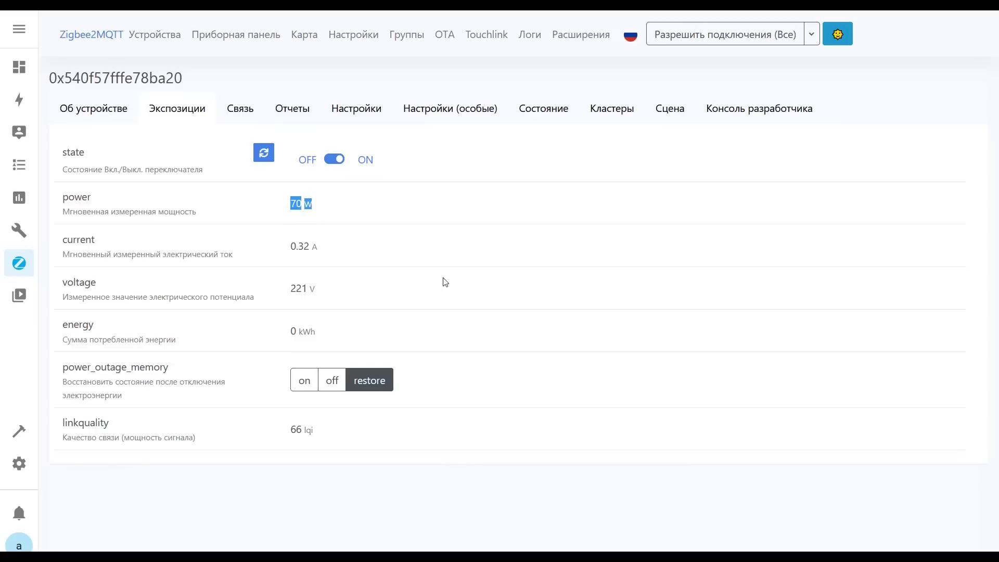
pyautogui.click(424, 254)
pyautogui.click(307, 163)
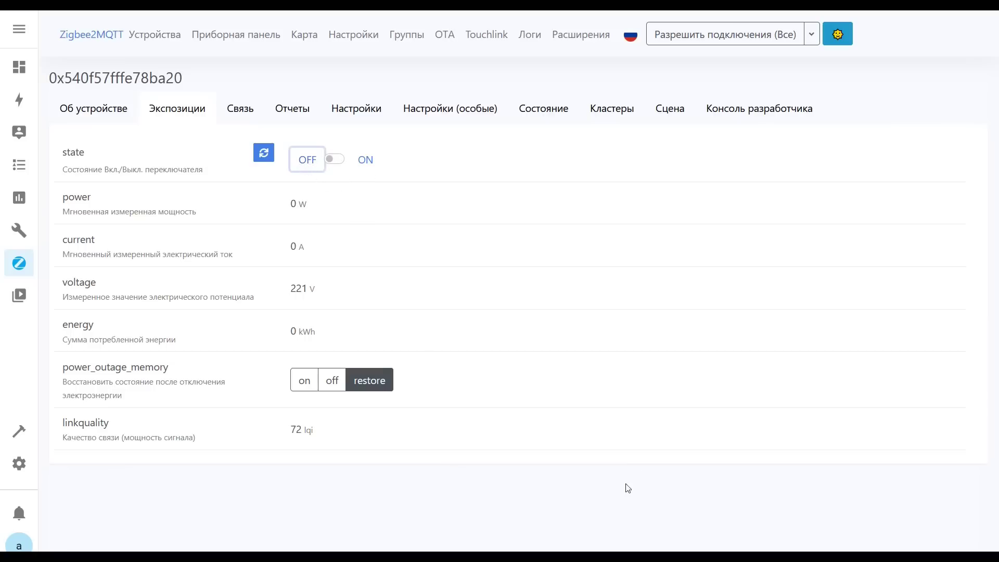
# Check the plug's power reading against its displayed state, and refresh the on/off state from the device
pyautogui.hotkey('ctrl', '+')
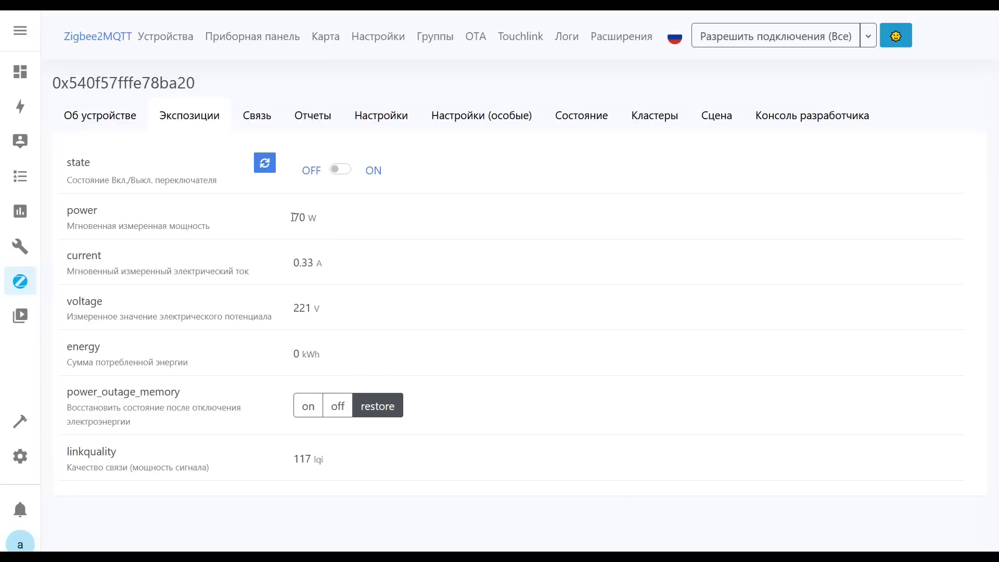
pyautogui.moveTo(291, 220); pyautogui.dragTo(318, 217)
pyautogui.click(337, 197)
pyautogui.click(264, 163)
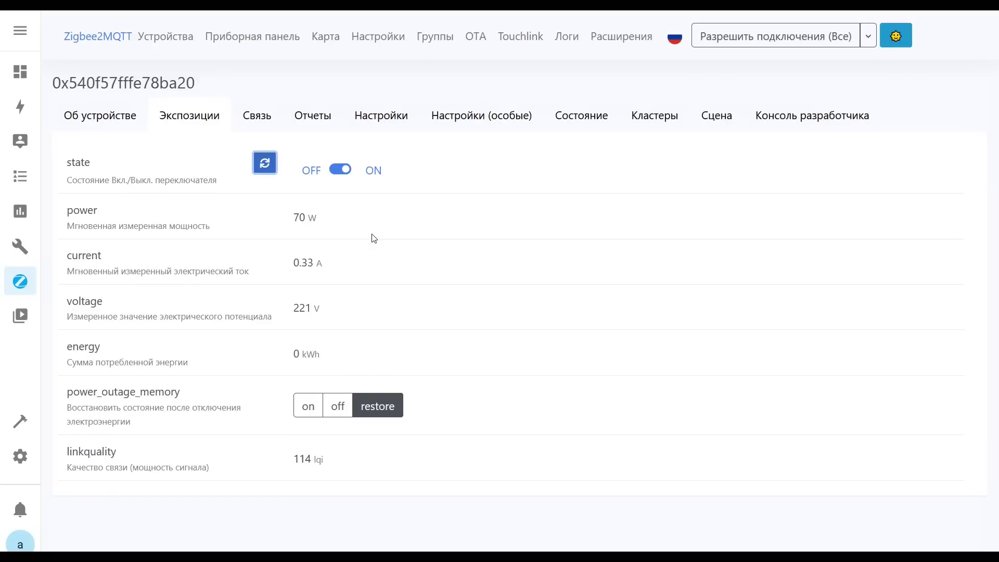
# Switch the plug off and check its power reading
pyautogui.click(311, 175)
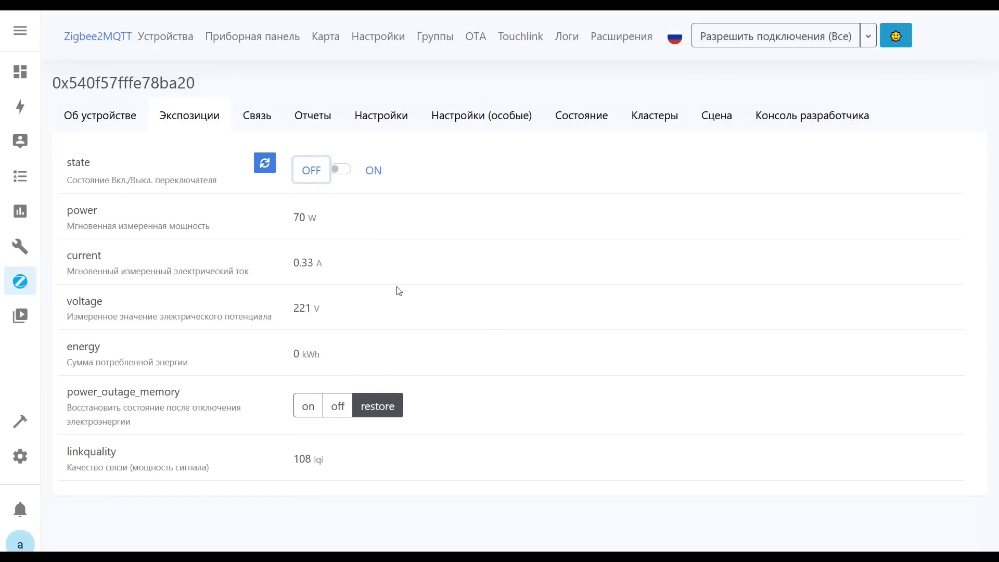
pyautogui.hotkey('ctrl', '-')
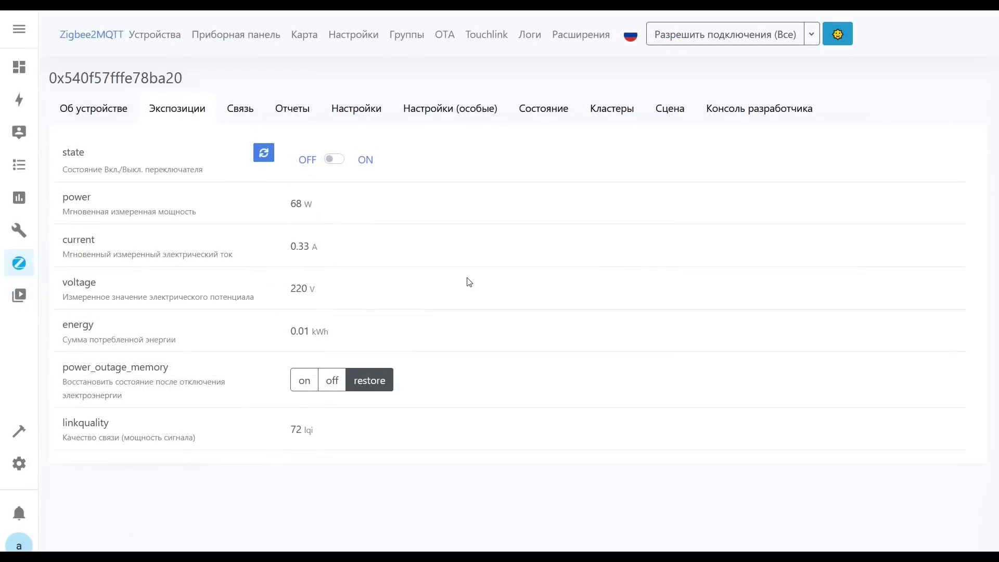
pyautogui.moveTo(286, 204); pyautogui.dragTo(311, 203)
# Switch to MQTT Explorer and display the topic of plug 0x540f57fffe78ba20 under zigbee2mqtt
pyautogui.hotkey('alt', 'Tab')
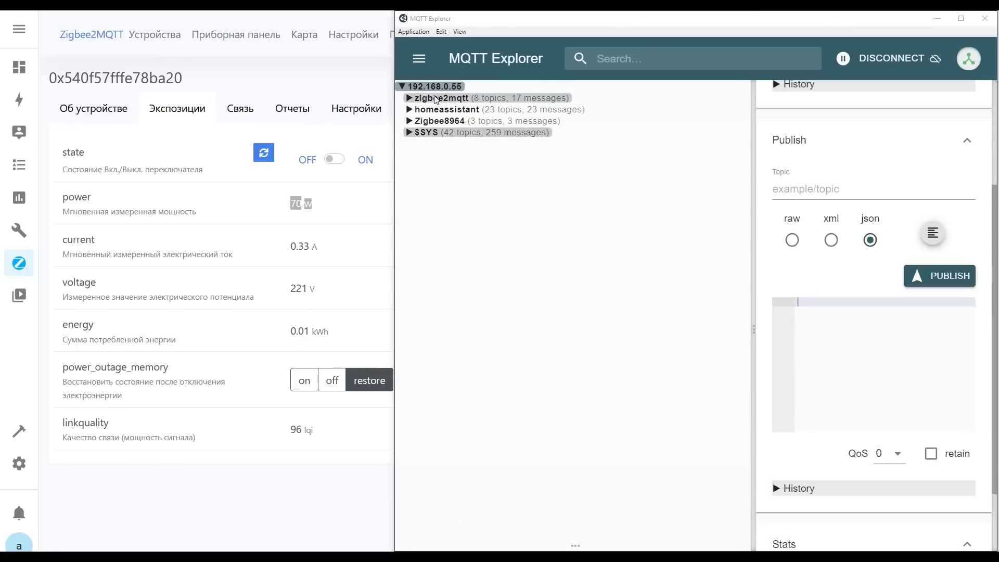
pyautogui.click(412, 98)
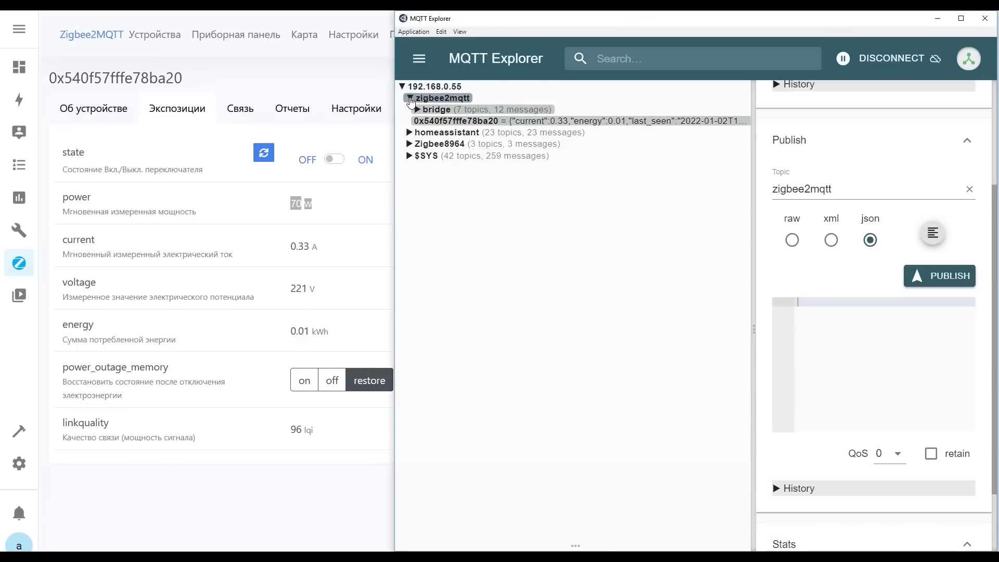
pyautogui.click(432, 122)
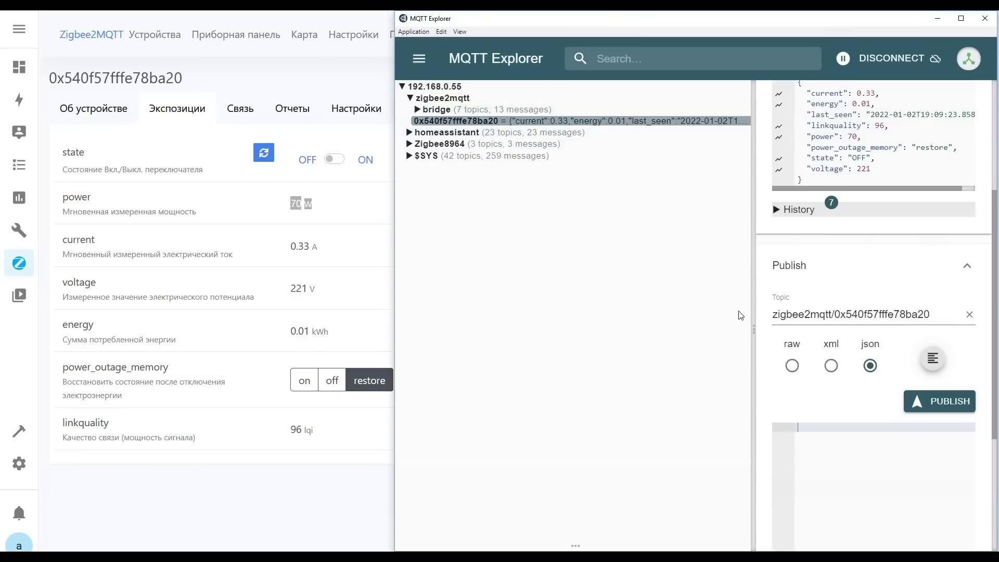
# Publish the JSON payload {"state": ""} to the topic zigbee2mqtt/0x540f57fffe78ba20/get
pyautogui.moveTo(752, 328); pyautogui.dragTo(630, 320)
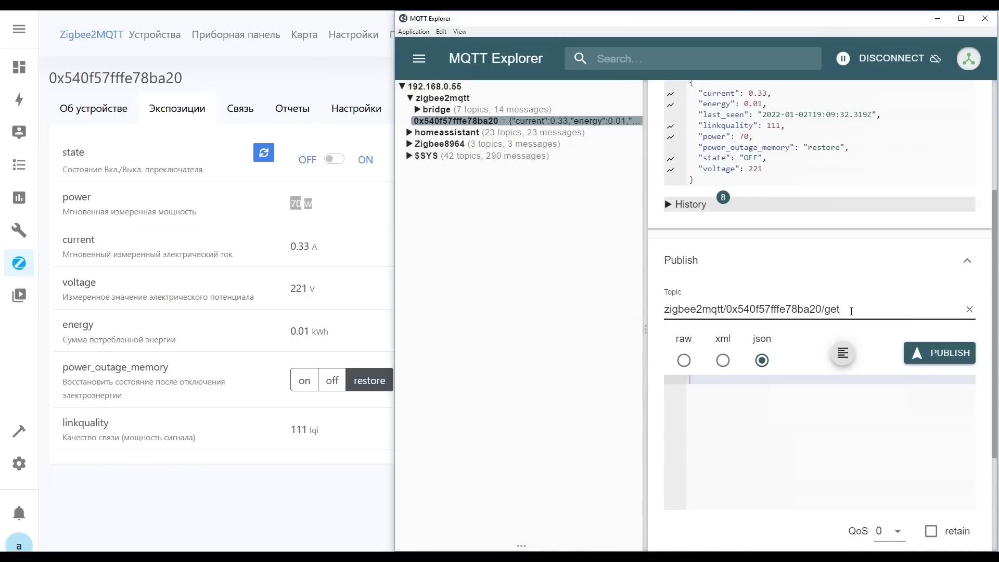
pyautogui.click(713, 376)
pyautogui.write('{"state": ""}')
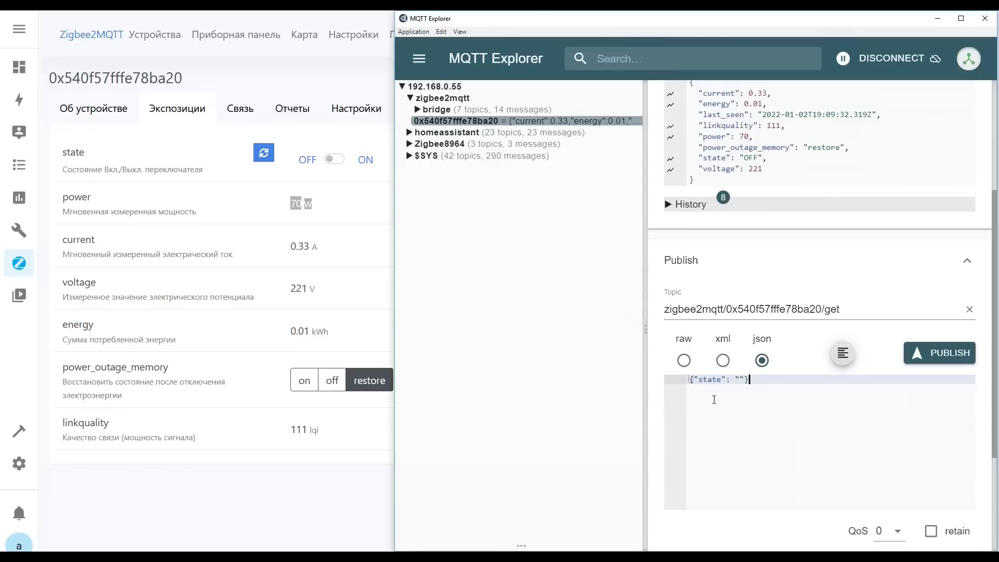
pyautogui.click(917, 358)
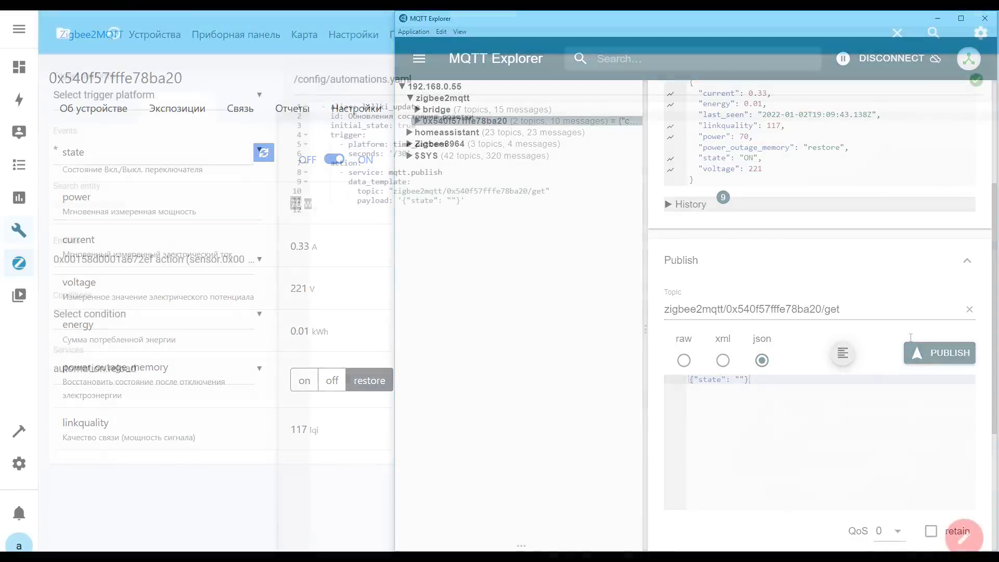
# Examine the lellki_update automation in /config/automations.yaml: its id, time-pattern trigger, mqtt.publish service, topic and payload
pyautogui.moveTo(347, 116); pyautogui.dragTo(482, 115)
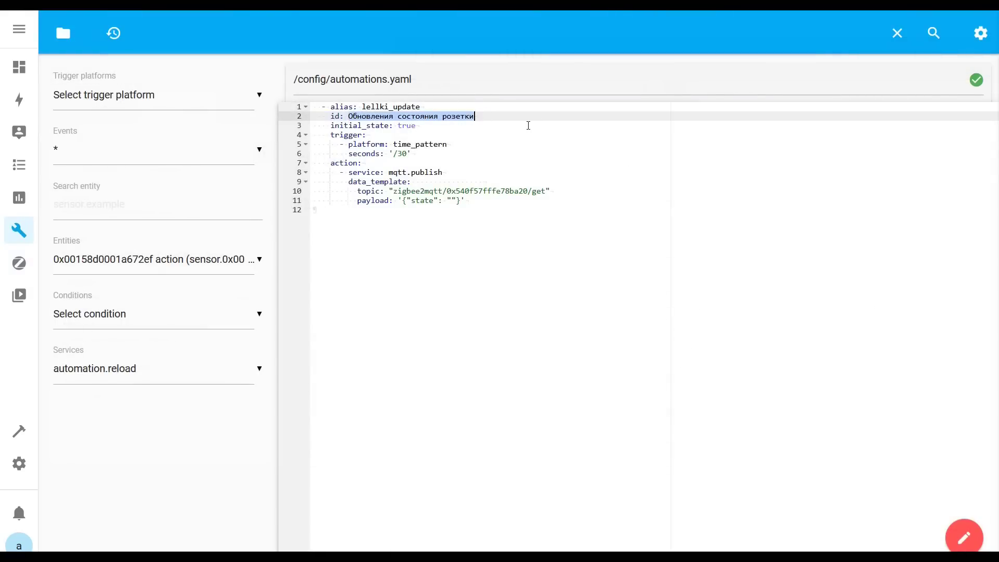
pyautogui.click(447, 144)
pyautogui.moveTo(411, 154); pyautogui.dragTo(283, 137)
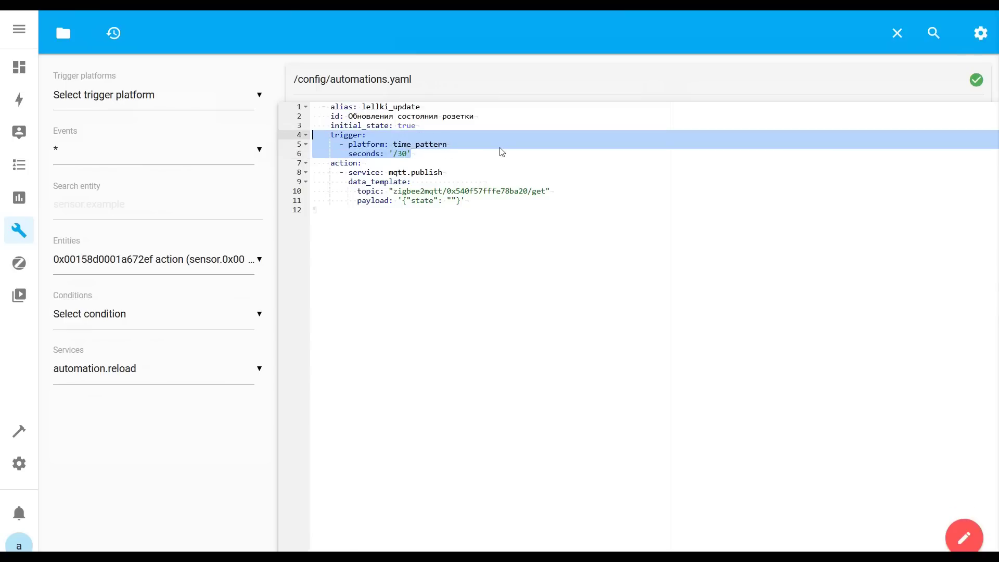
pyautogui.moveTo(389, 172); pyautogui.dragTo(435, 180)
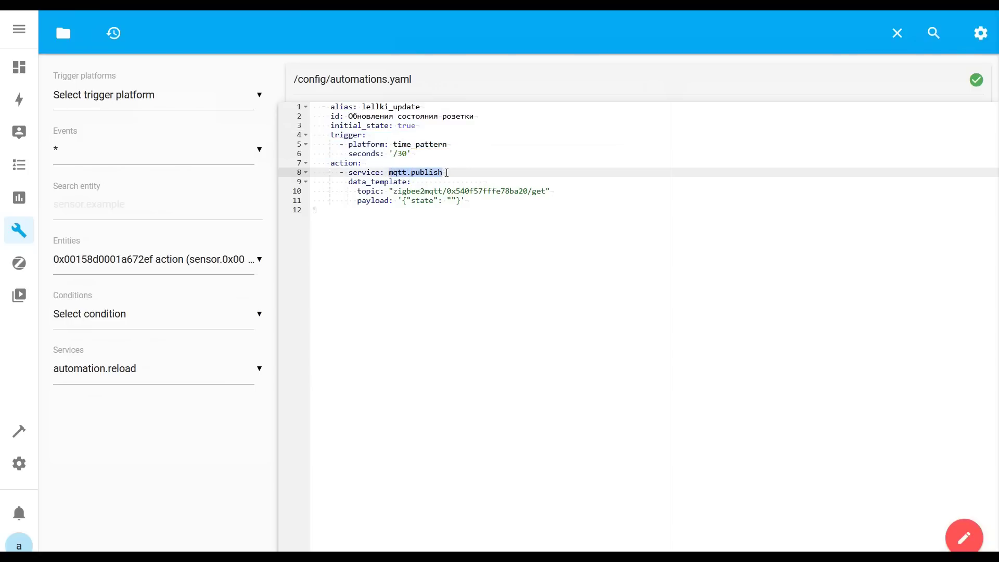
pyautogui.moveTo(394, 191); pyautogui.dragTo(545, 192)
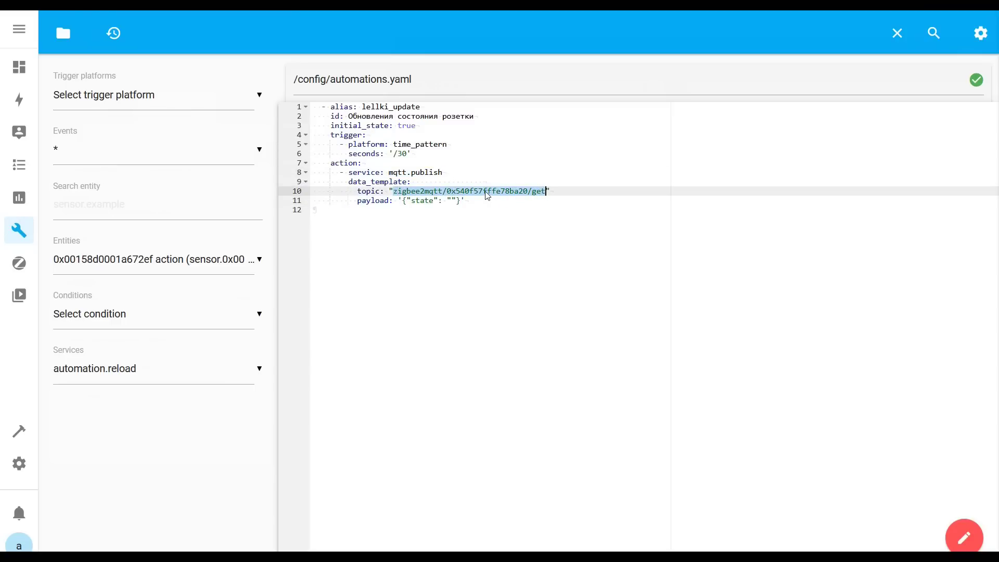
pyautogui.moveTo(397, 200); pyautogui.dragTo(464, 200)
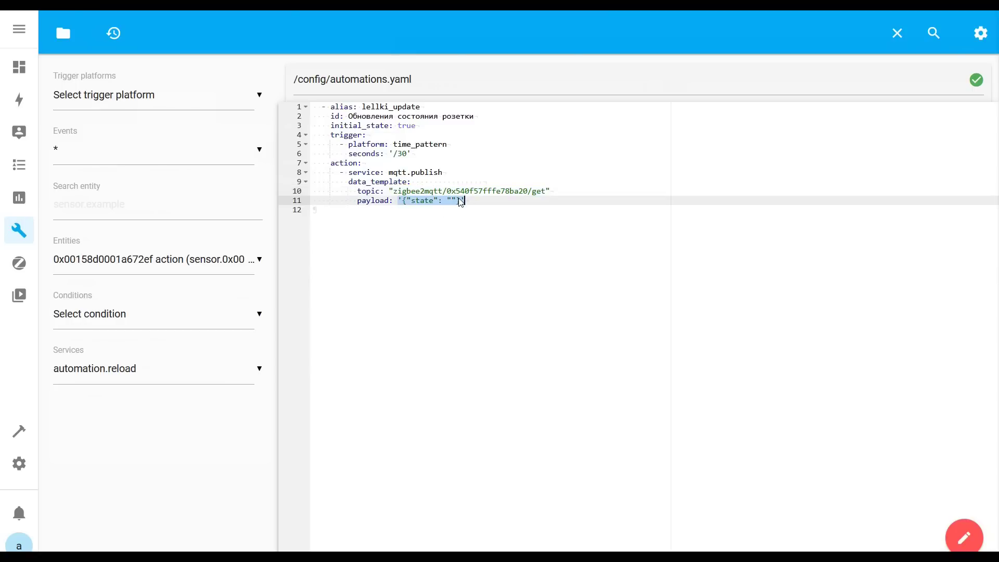
# Switch to the SLS Gateway web interface and check its firmware version
pyautogui.click(150, 17)
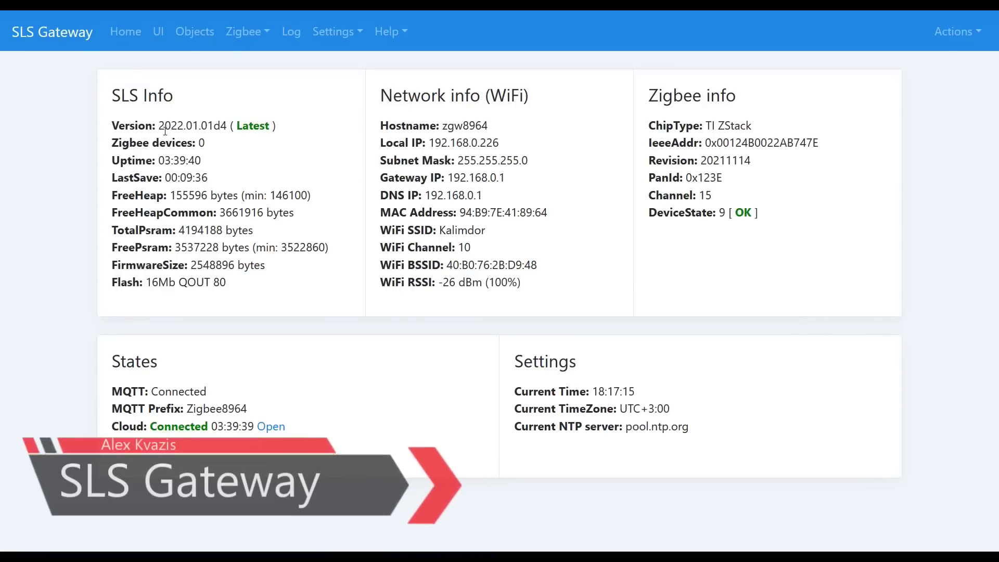
pyautogui.moveTo(159, 126); pyautogui.dragTo(227, 125)
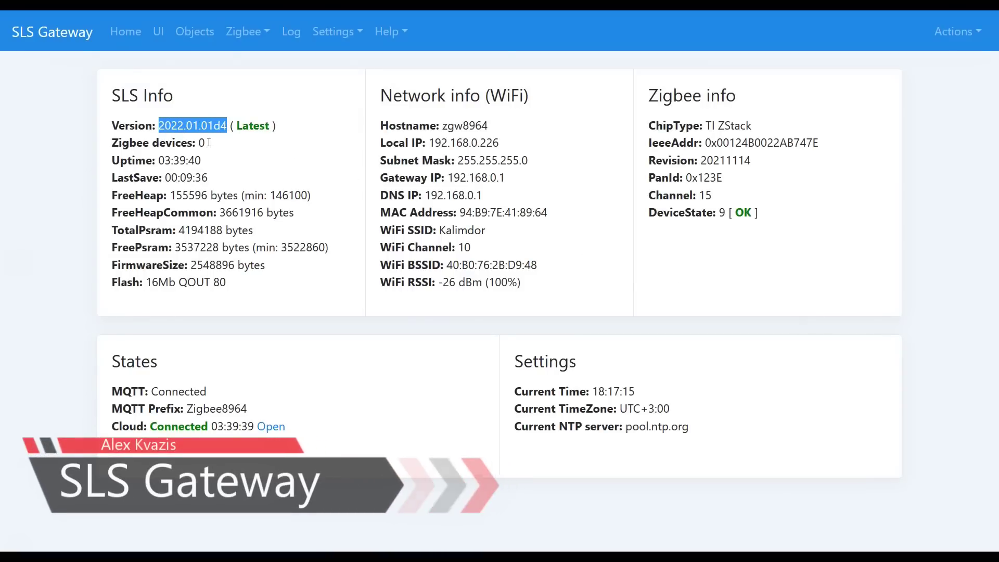
# Check the Zigbee revision, enable joining to pair the plug, and stop joining once the device has been added
pyautogui.moveTo(753, 160); pyautogui.dragTo(699, 159)
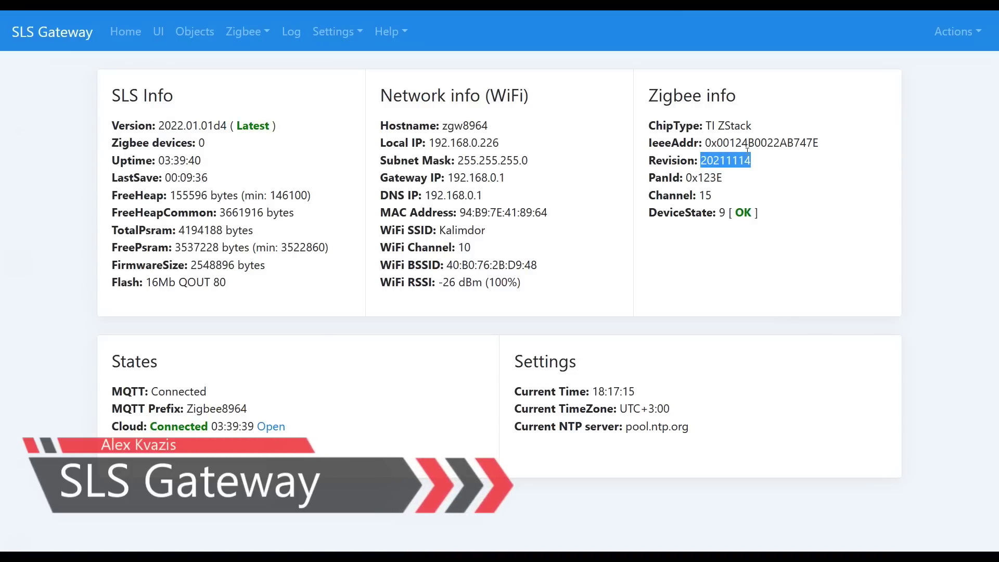
pyautogui.click(247, 31)
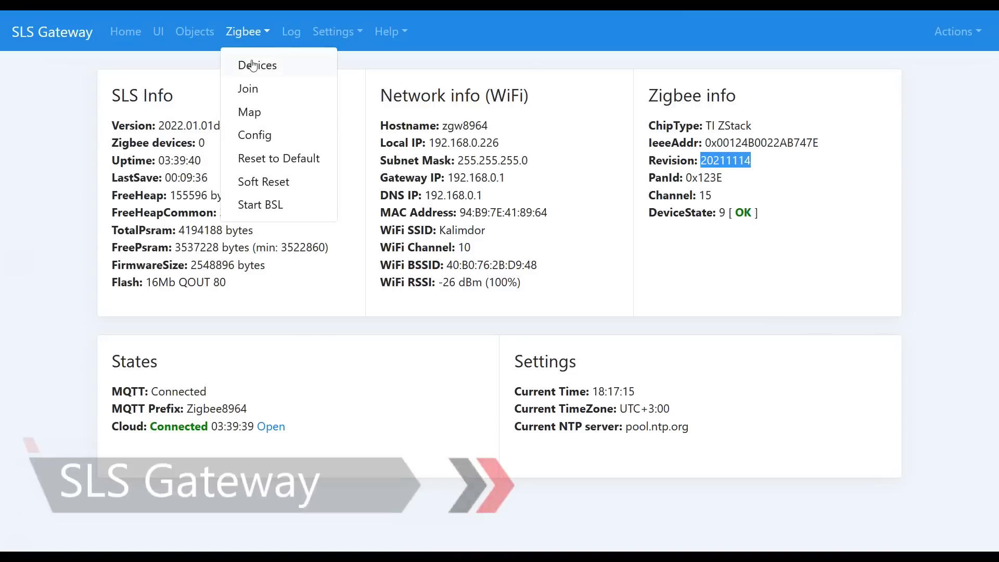
pyautogui.click(251, 91)
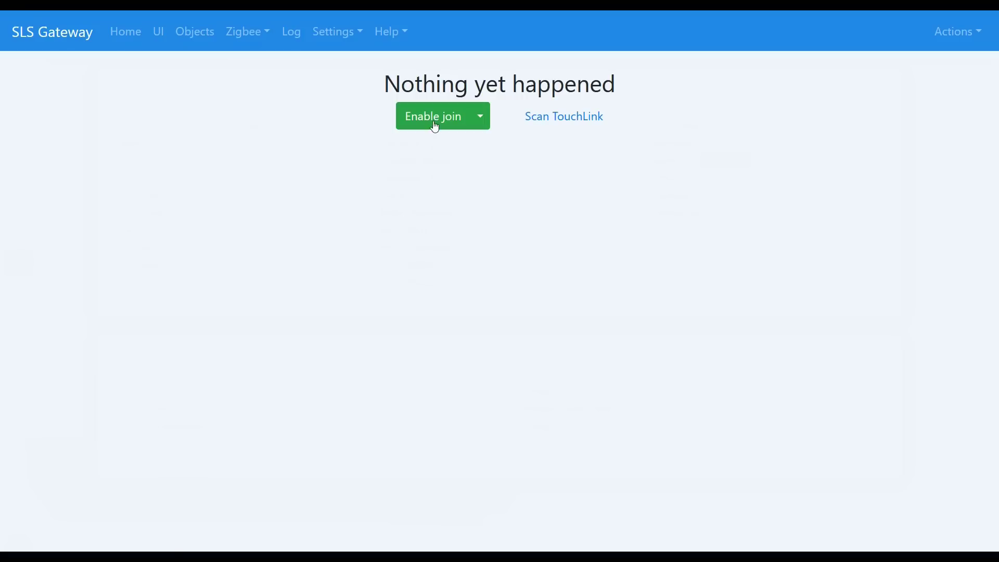
pyautogui.click(435, 124)
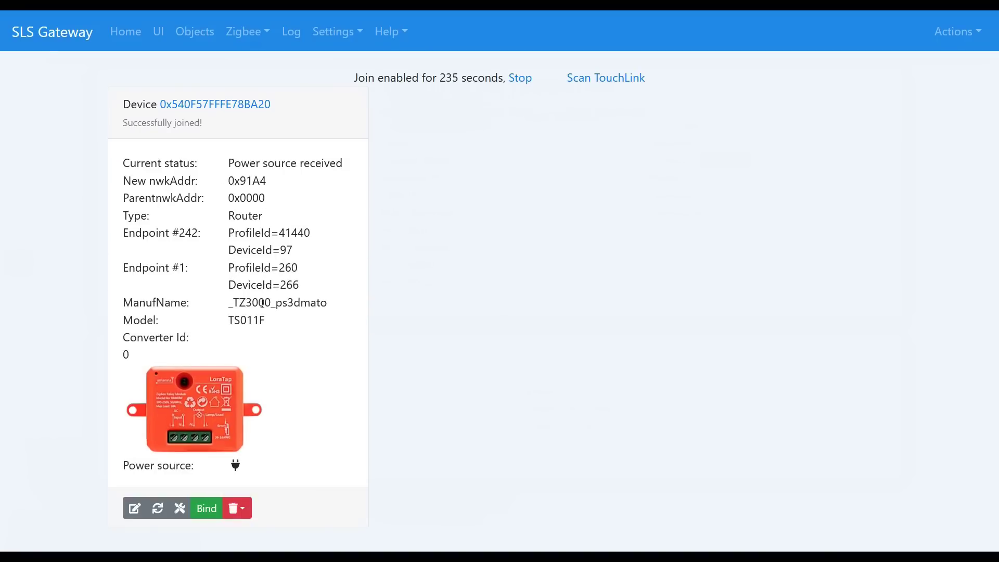
pyautogui.click(532, 78)
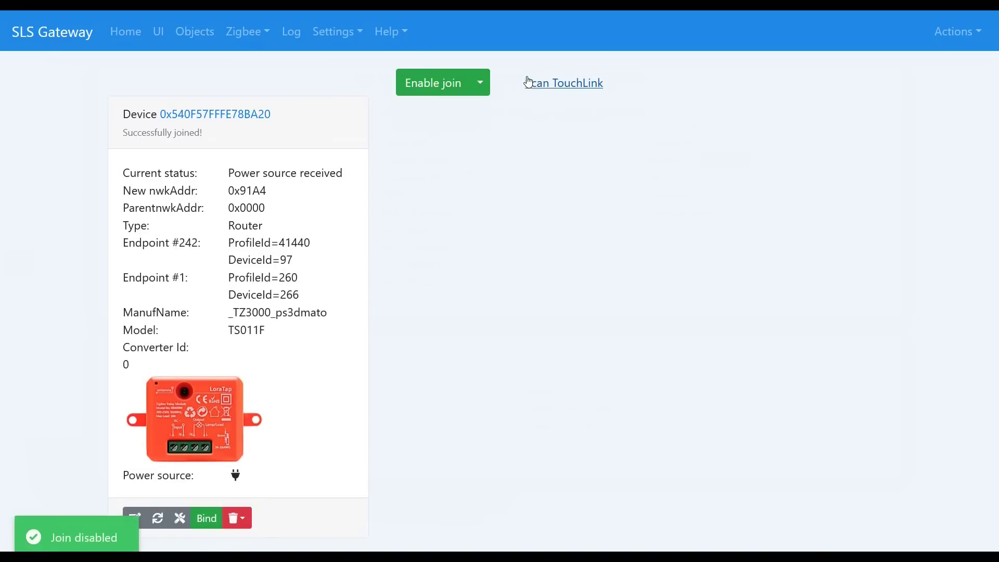
# Examine the joined device's information, bindings and states
pyautogui.click(229, 114)
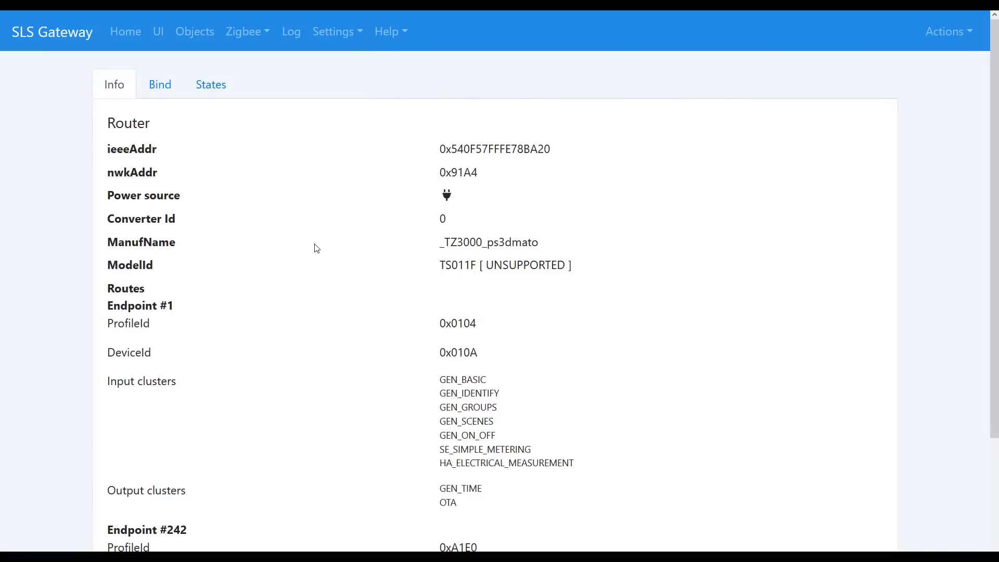
pyautogui.scroll(-3, 316, 248)
pyautogui.scroll(3, 312, 244)
pyautogui.click(155, 91)
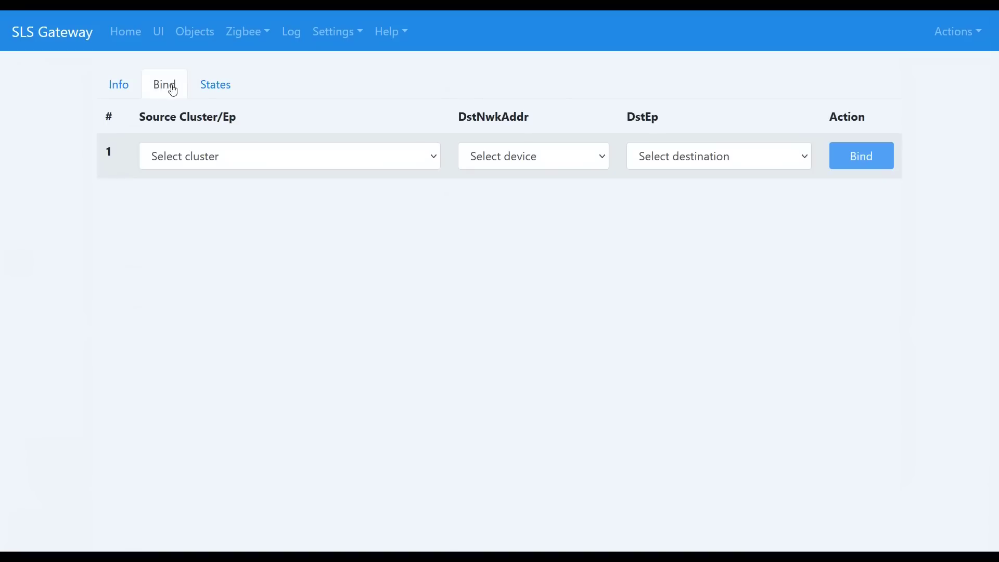
pyautogui.click(209, 87)
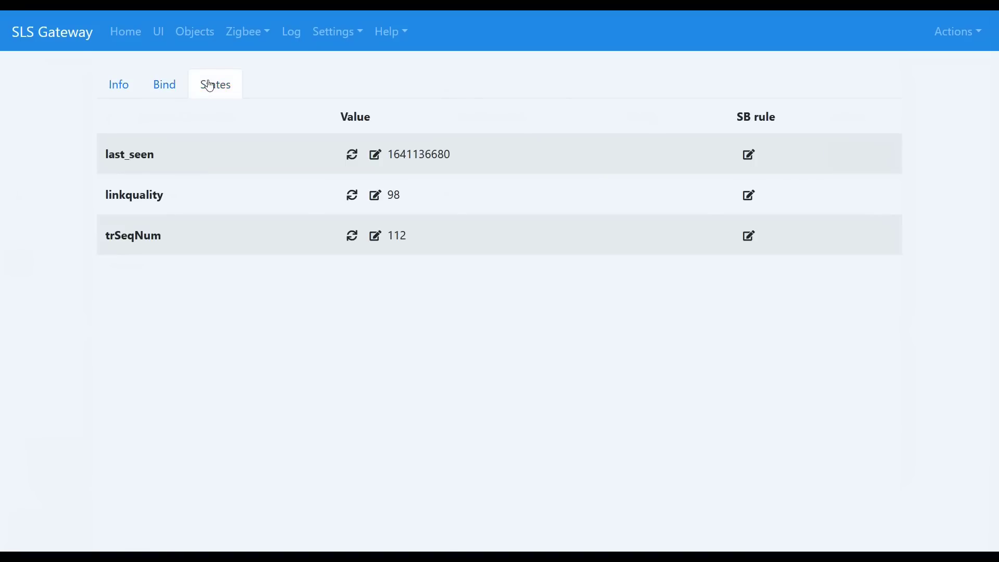
pyautogui.click(117, 86)
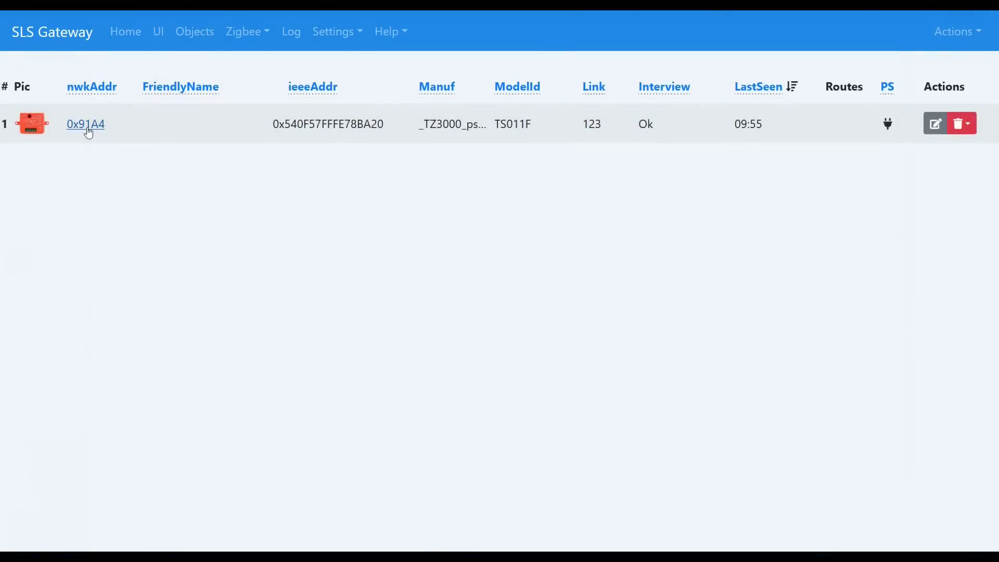
# Open device 0x91A4 from the device list and set its converter ID to 66
pyautogui.click(89, 134)
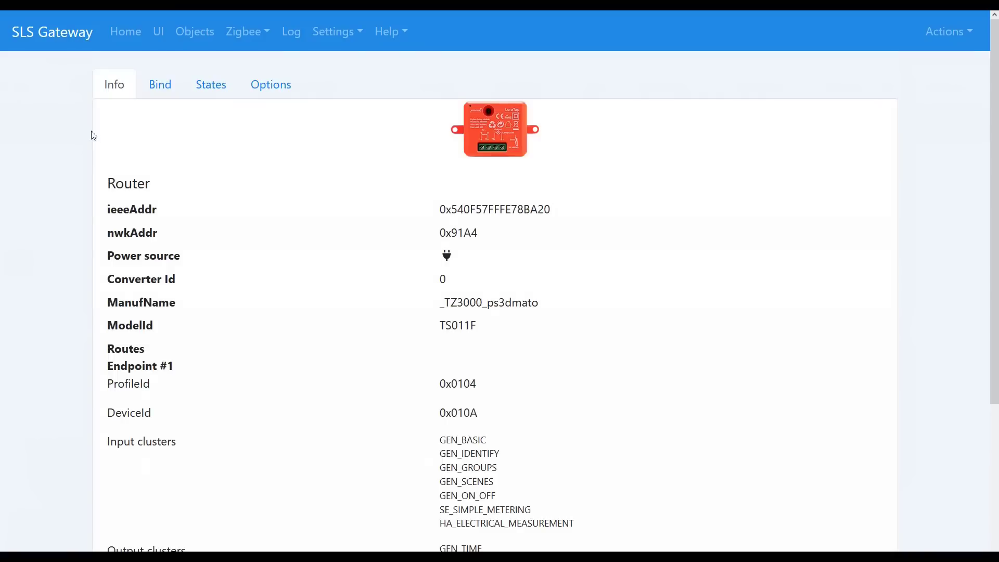
pyautogui.doubleClick(444, 280)
pyautogui.scroll(-4, 470, 286)
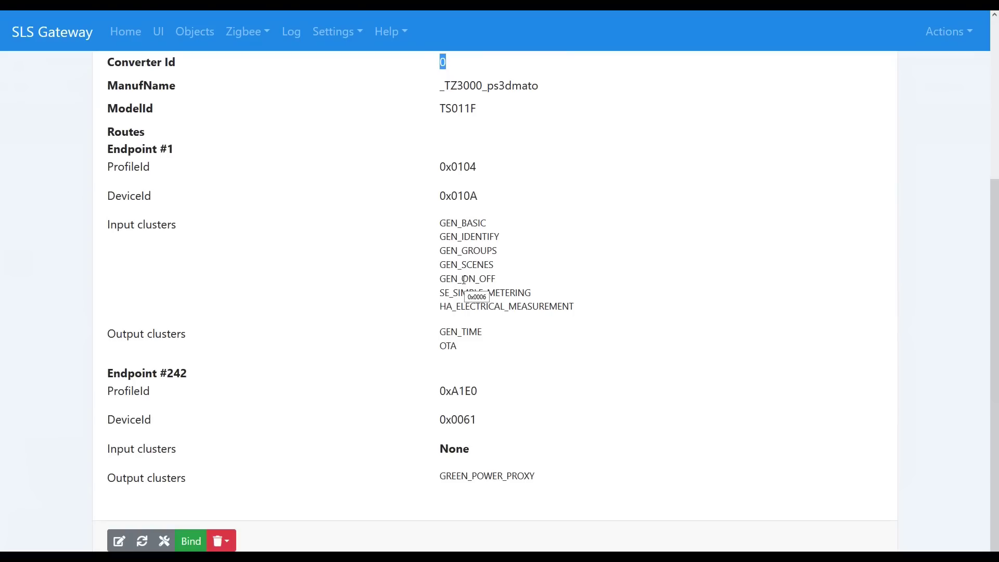
pyautogui.click(165, 541)
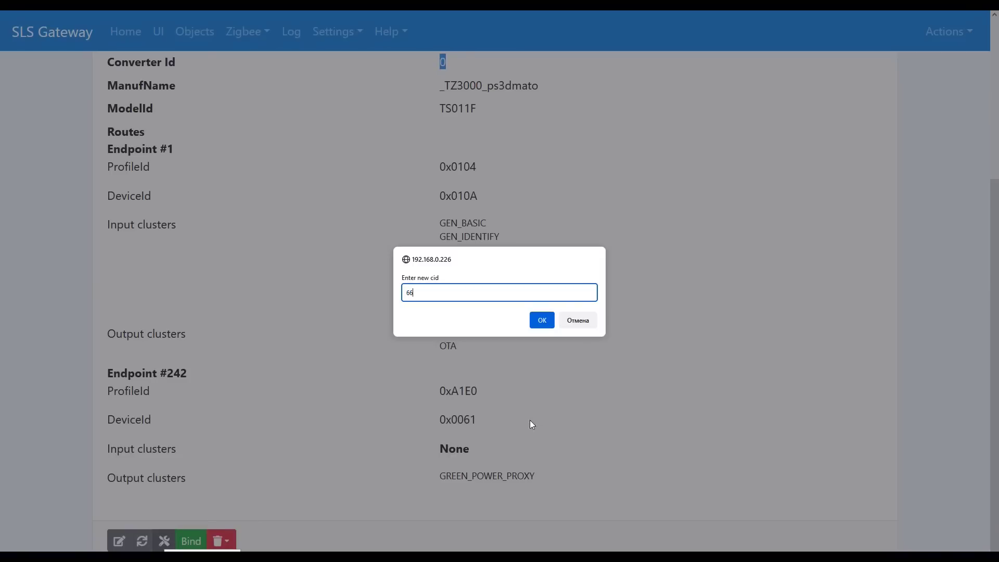
pyautogui.click(541, 319)
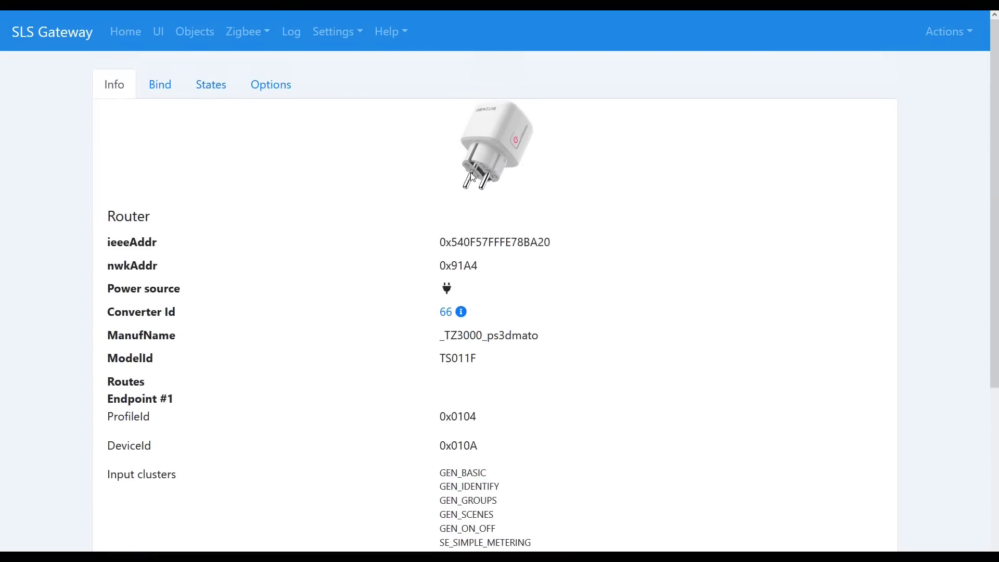
# Display the plug's states and set its state value to ON
pyautogui.click(207, 84)
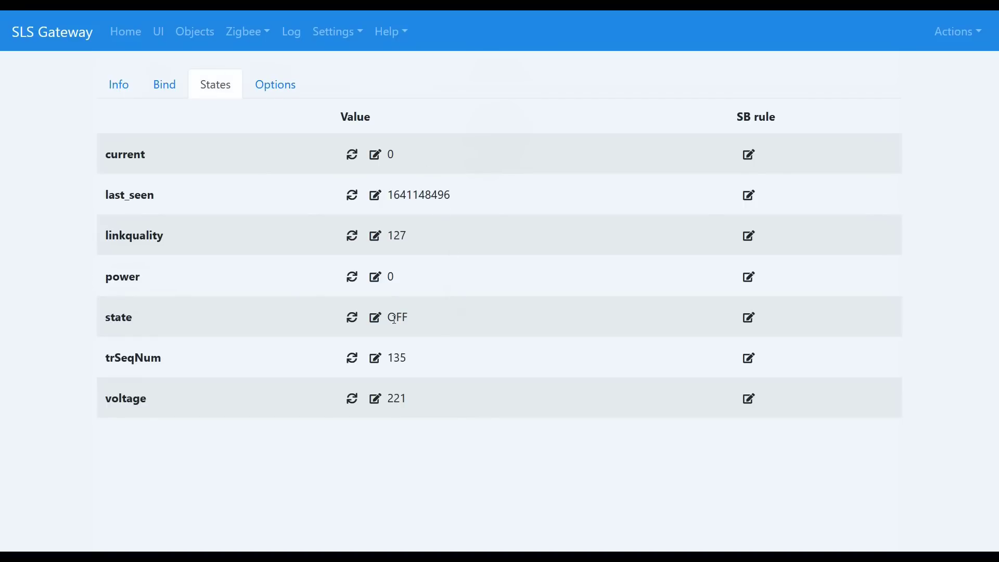
pyautogui.click(375, 317)
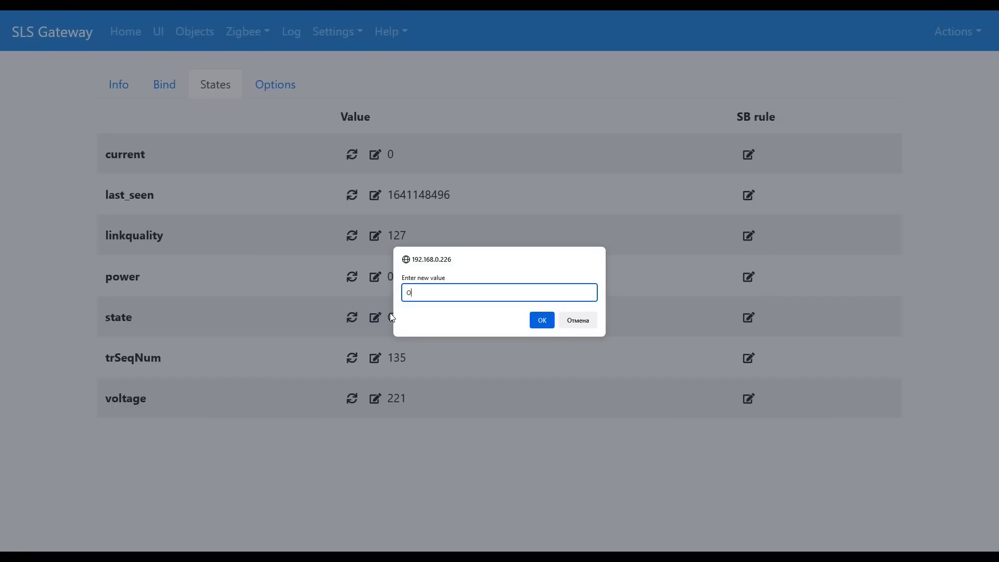
pyautogui.write('0')
pyautogui.press('Return')
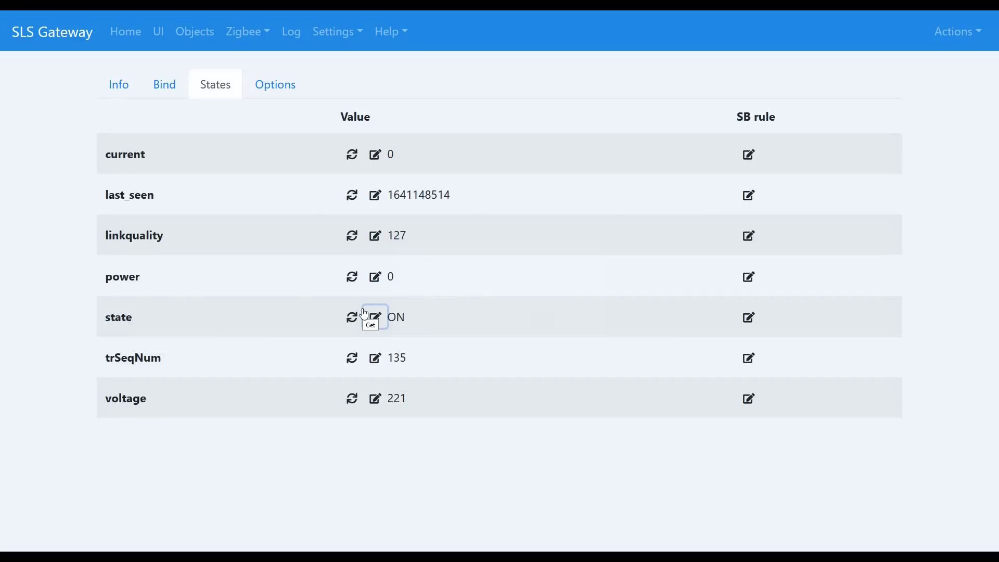
# Request fresh power and state readings from the plug
pyautogui.click(353, 277)
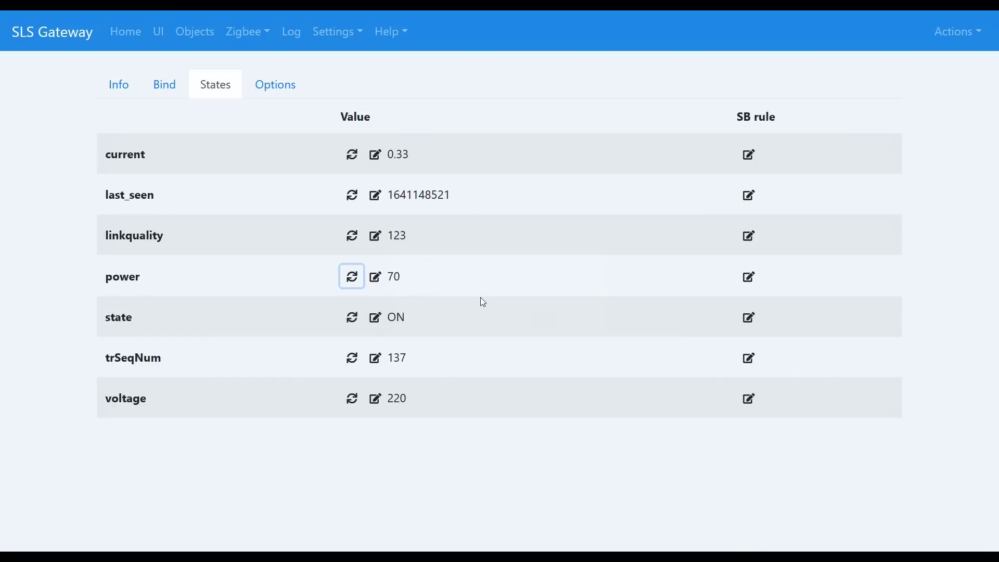
pyautogui.click(353, 321)
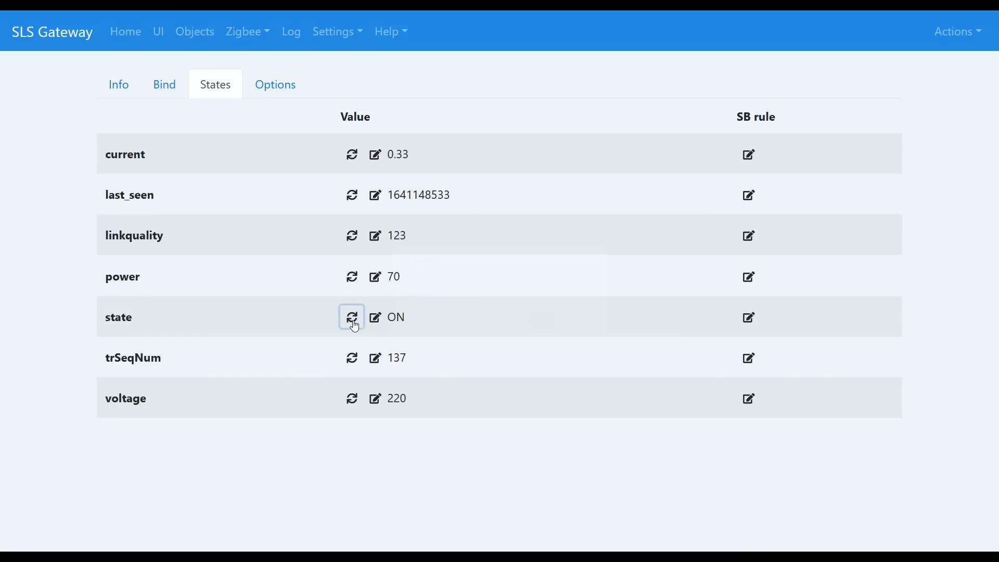
pyautogui.click(354, 283)
# Create a script file named onemintimer.lua in the gateway's file manager
pyautogui.click(953, 38)
pyautogui.click(907, 66)
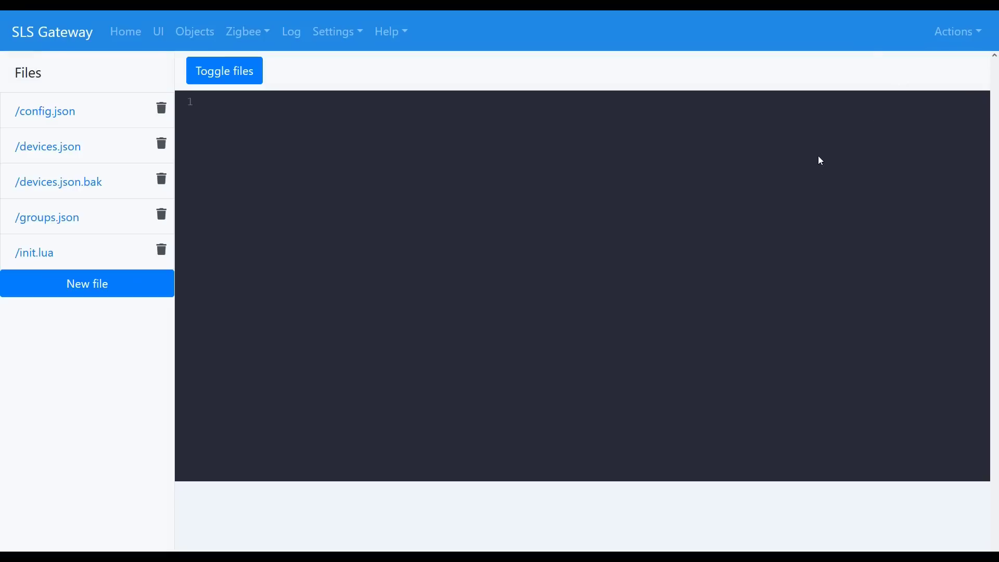
pyautogui.click(89, 286)
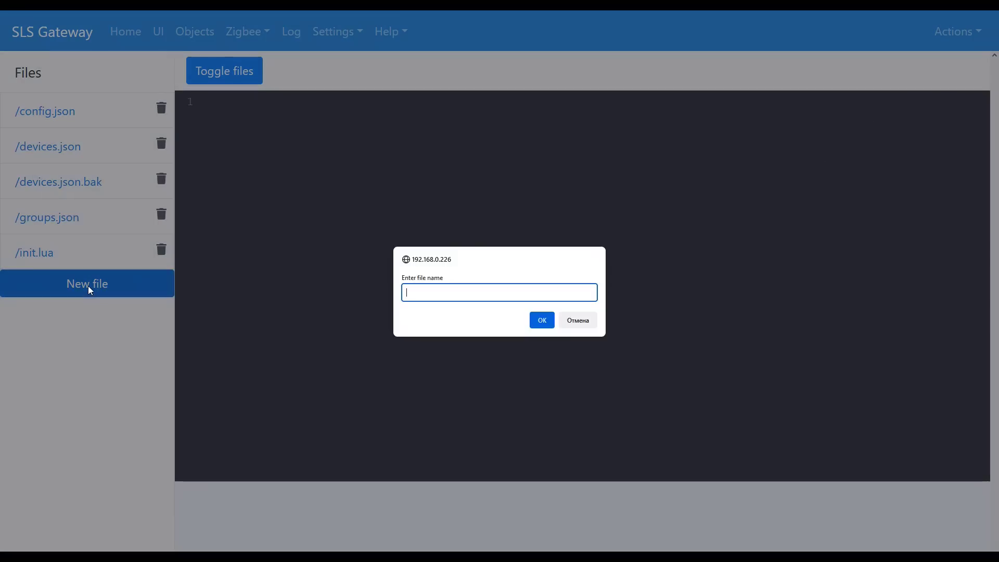
pyautogui.write('onemintimer.lua')
pyautogui.moveTo(450, 295); pyautogui.dragTo(411, 289)
pyautogui.click(541, 320)
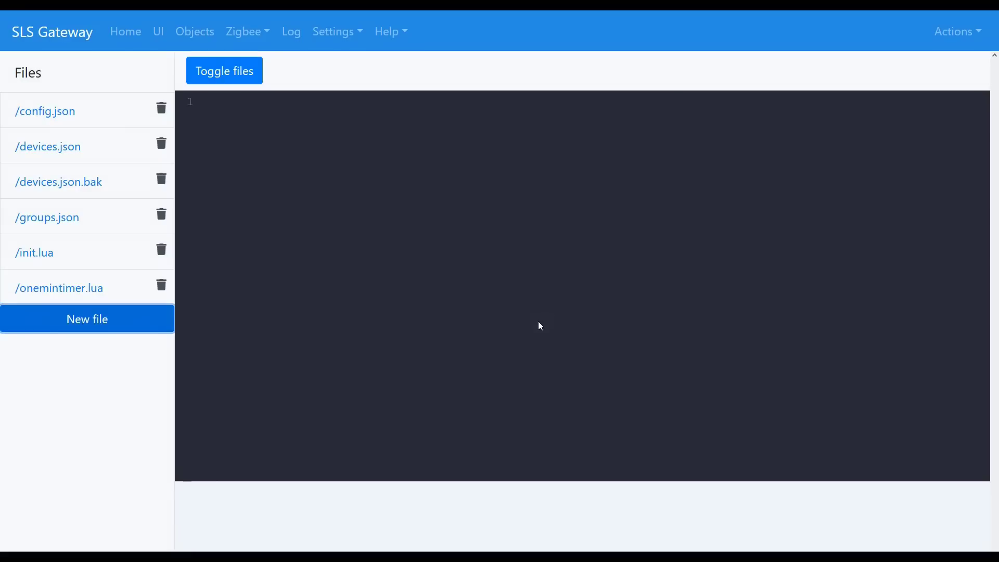
# Write zigbee.get calls for "power" and "state" of device 0x540F57FFFE78BA20 in onemintimer.lua and save the script
pyautogui.click(101, 291)
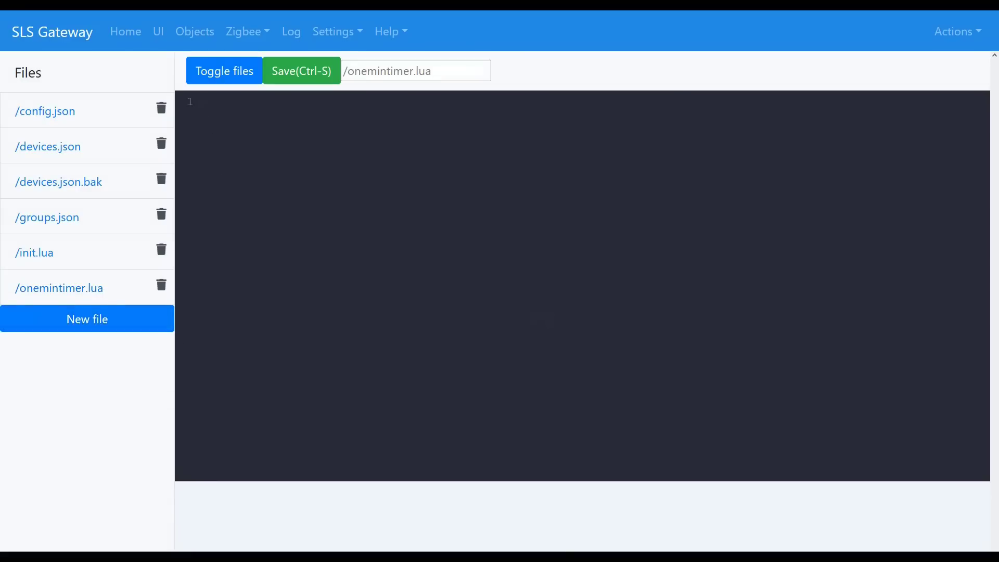
pyautogui.click(206, 101)
pyautogui.write('zigbee.get("0x540F57FFFE78BA20", "power") zigbee.get("0x540F57FFFE78BA20", "state")')
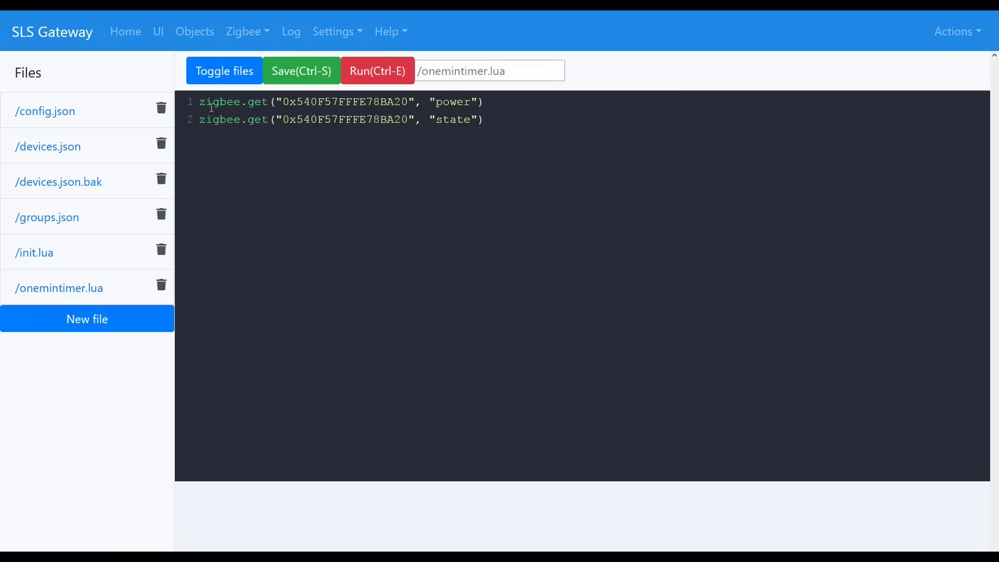
pyautogui.click(312, 73)
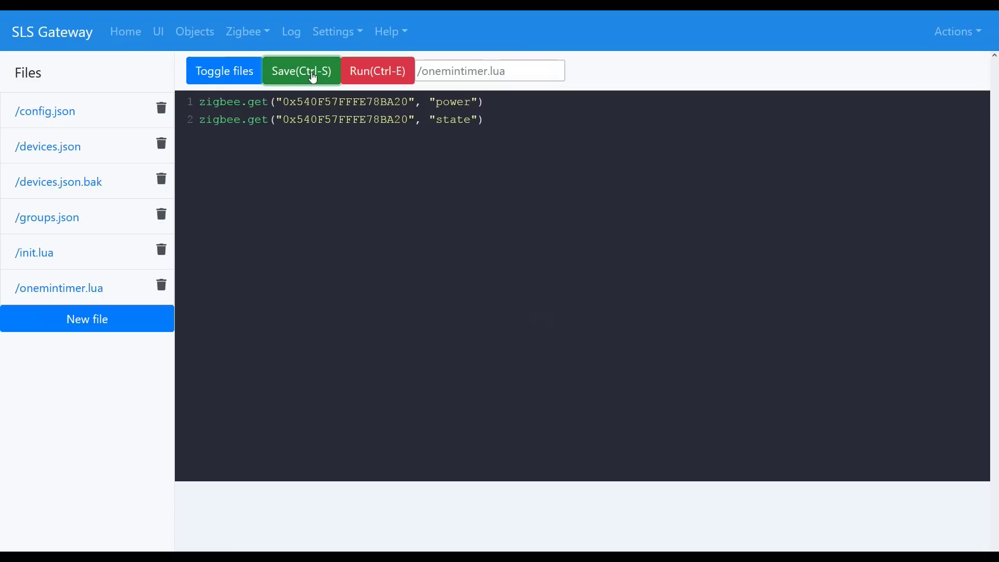
pyautogui.moveTo(409, 100); pyautogui.dragTo(285, 102)
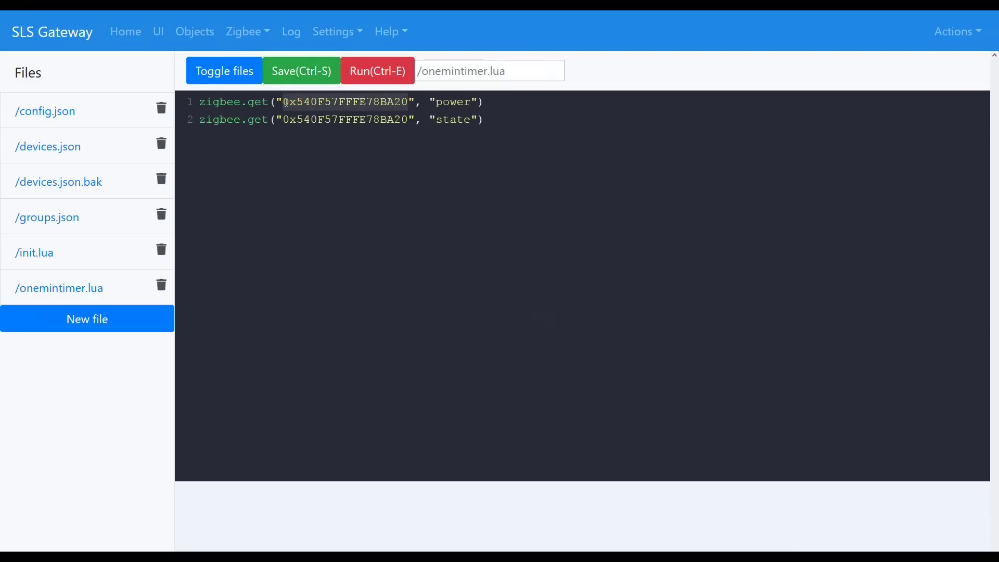
pyautogui.moveTo(436, 103); pyautogui.dragTo(470, 103)
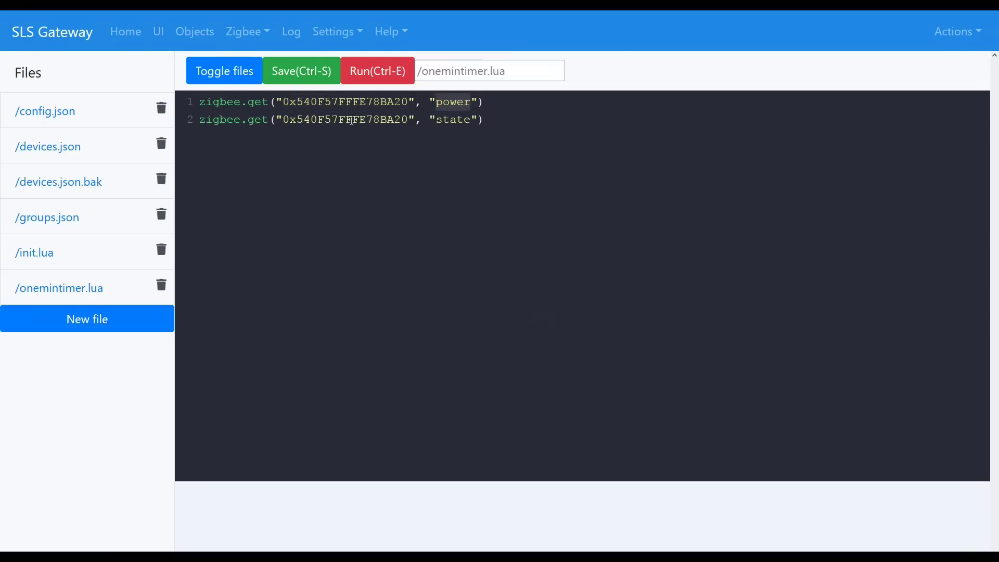
pyautogui.moveTo(289, 119); pyautogui.dragTo(475, 120)
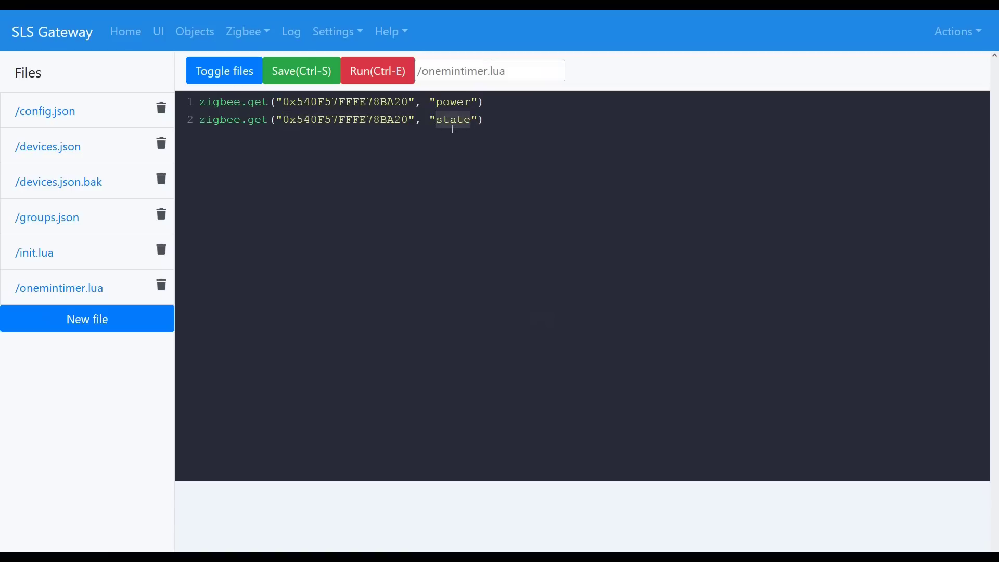
pyautogui.click(308, 85)
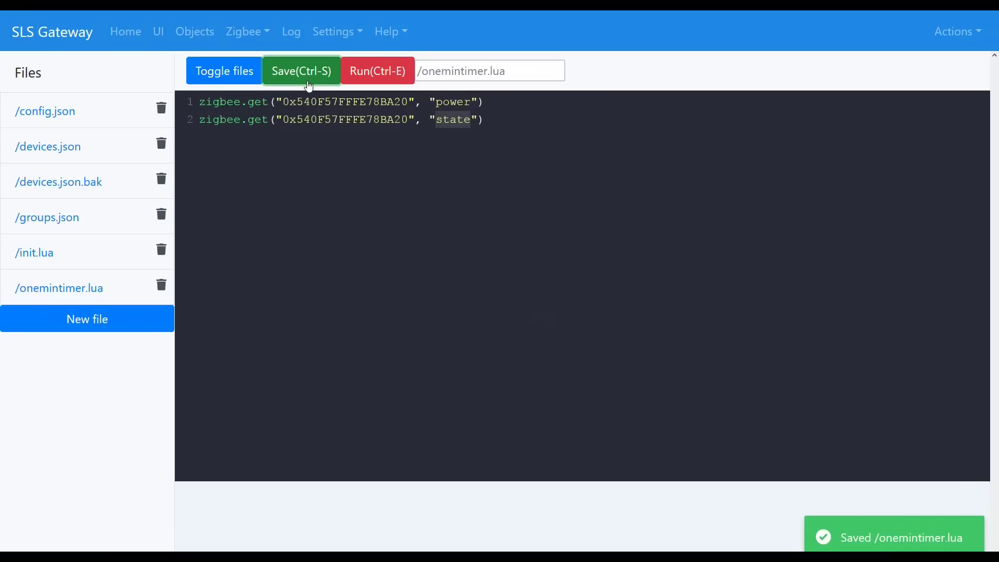
# Display the current states of device 0x91A4 from the Zigbee device list
pyautogui.click(241, 40)
pyautogui.click(264, 75)
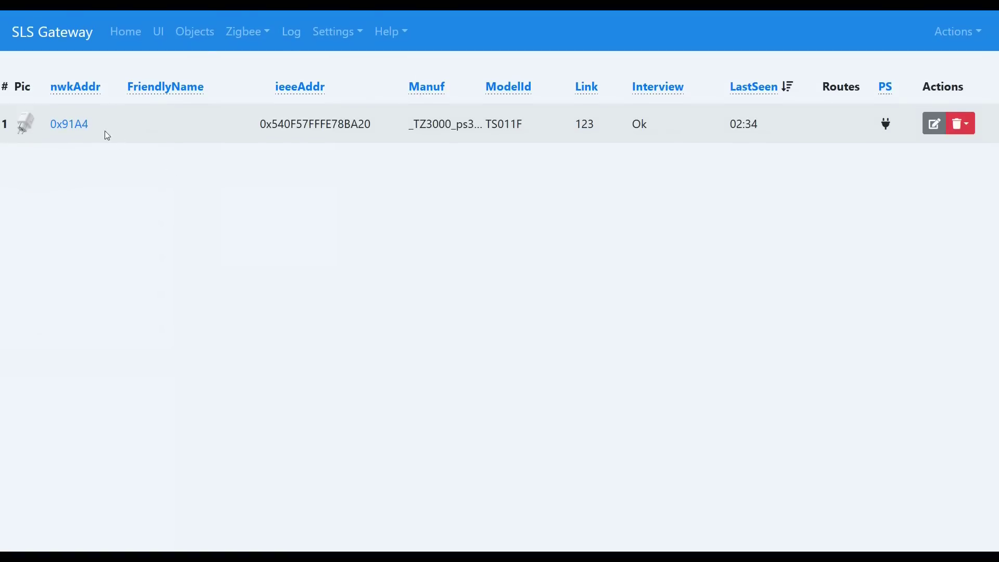
pyautogui.click(69, 125)
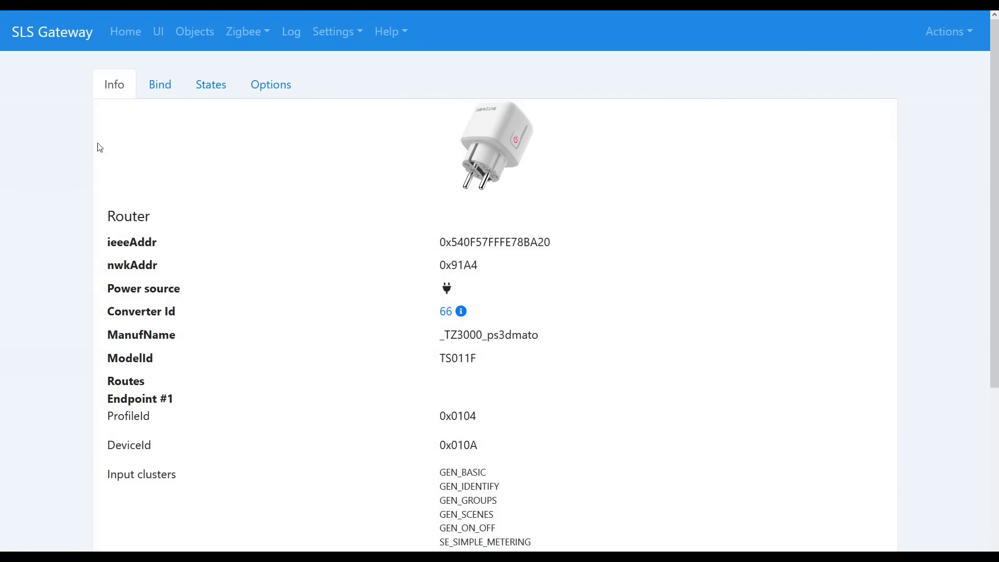
pyautogui.click(209, 85)
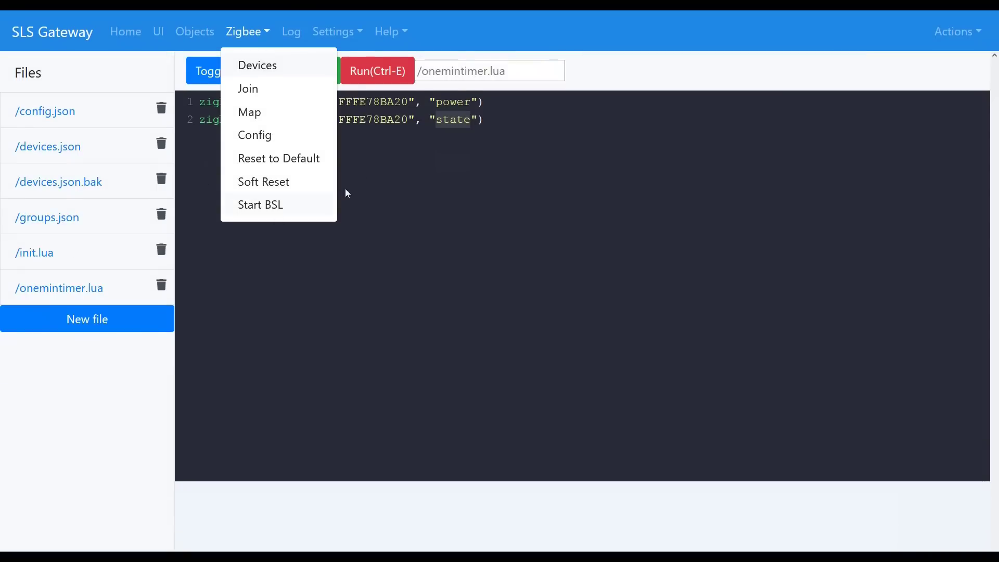
# Run the onemintimer.lua script and check the plug's power and state values
pyautogui.click(401, 149)
pyautogui.click(381, 76)
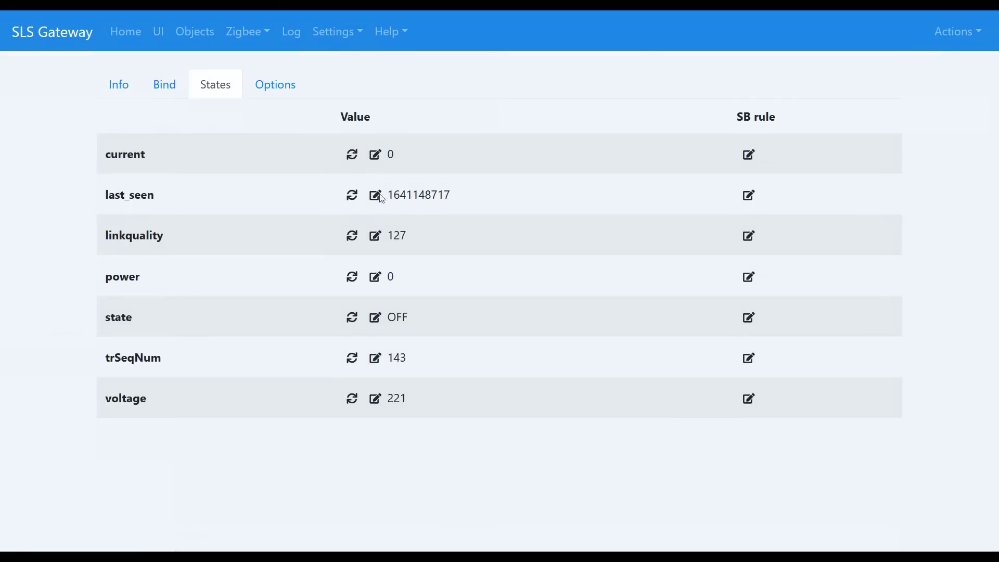
pyautogui.click(383, 275)
pyautogui.moveTo(397, 318); pyautogui.dragTo(416, 318)
# Reboot the gateway system and confirm the reboot
pyautogui.click(972, 37)
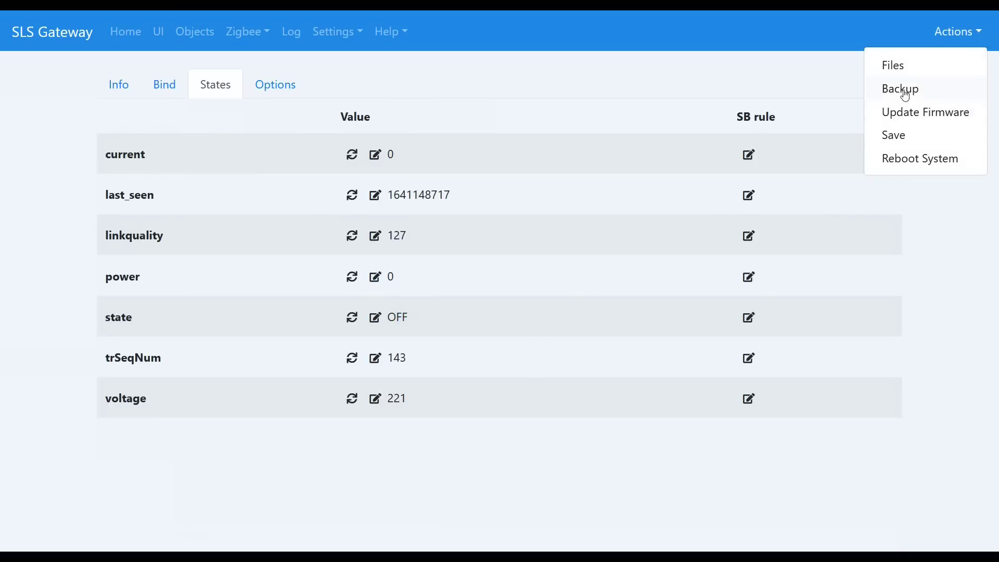
pyautogui.click(913, 159)
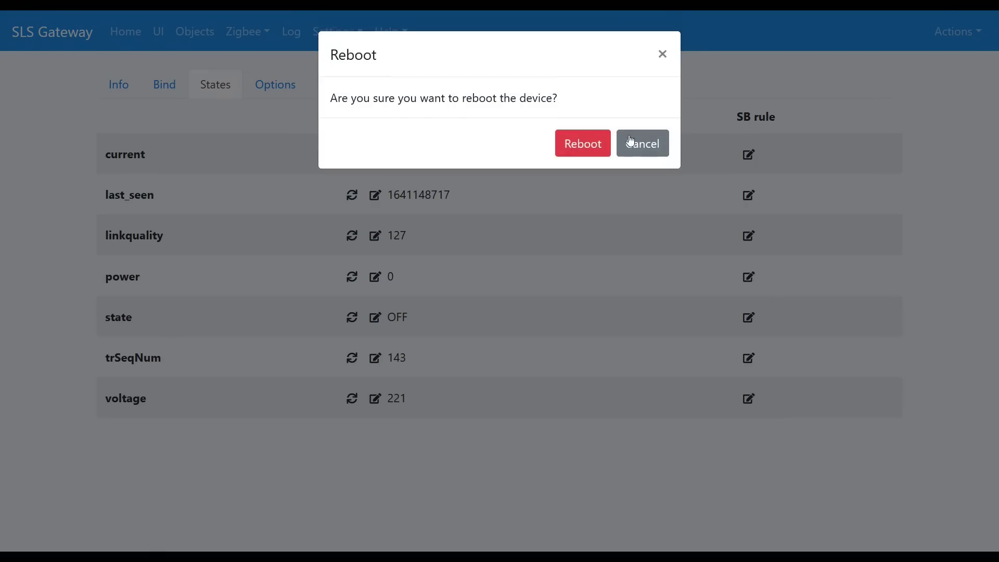
pyautogui.click(590, 146)
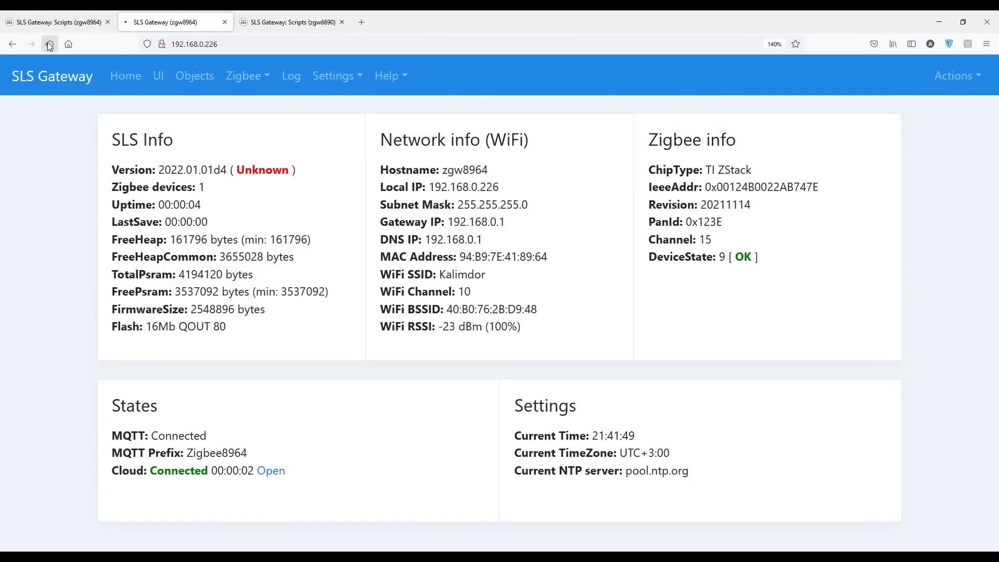
# Refresh the gateway's home page after the reboot and display the states of Zigbee device 0x91A4
pyautogui.click(49, 44)
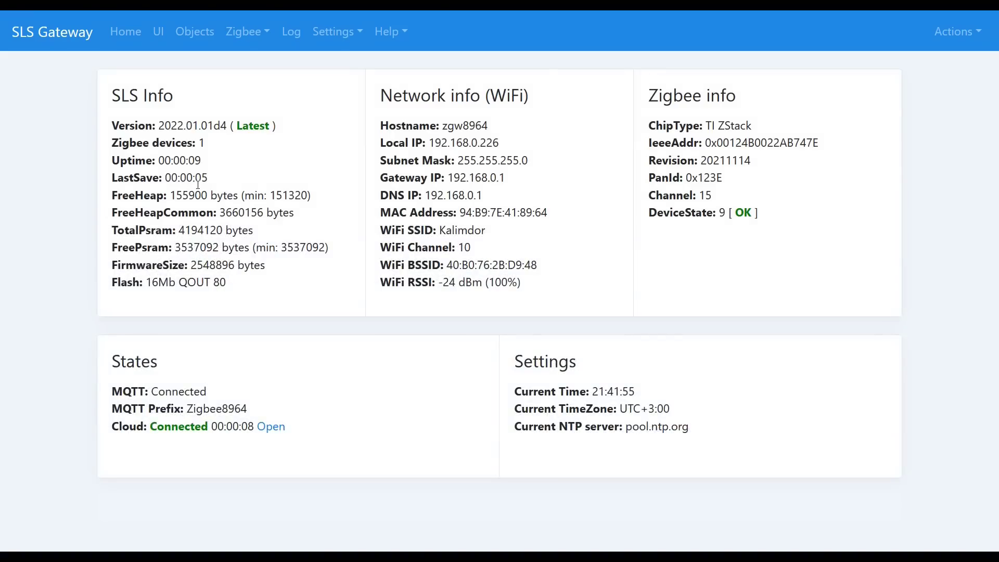
pyautogui.click(248, 32)
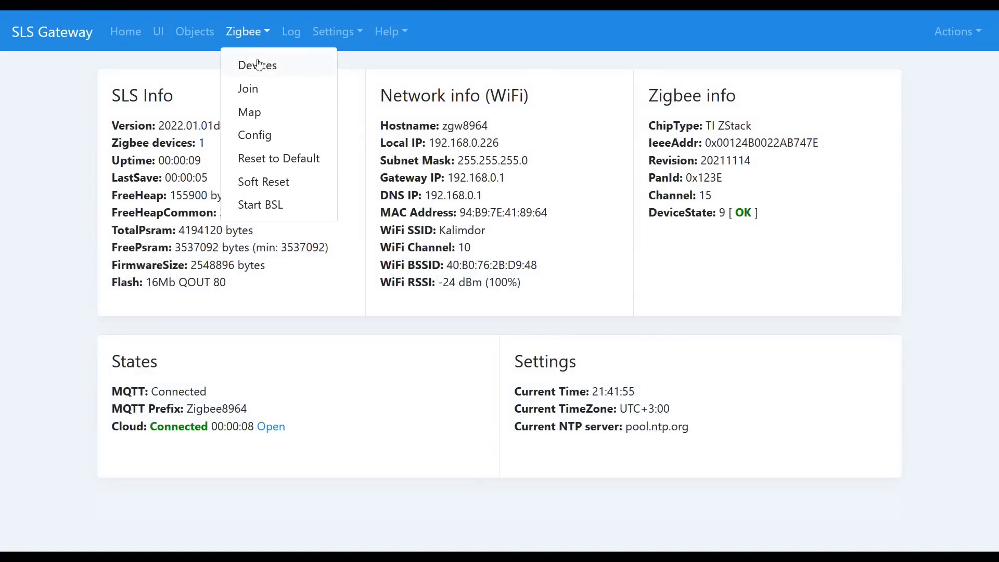
pyautogui.click(259, 63)
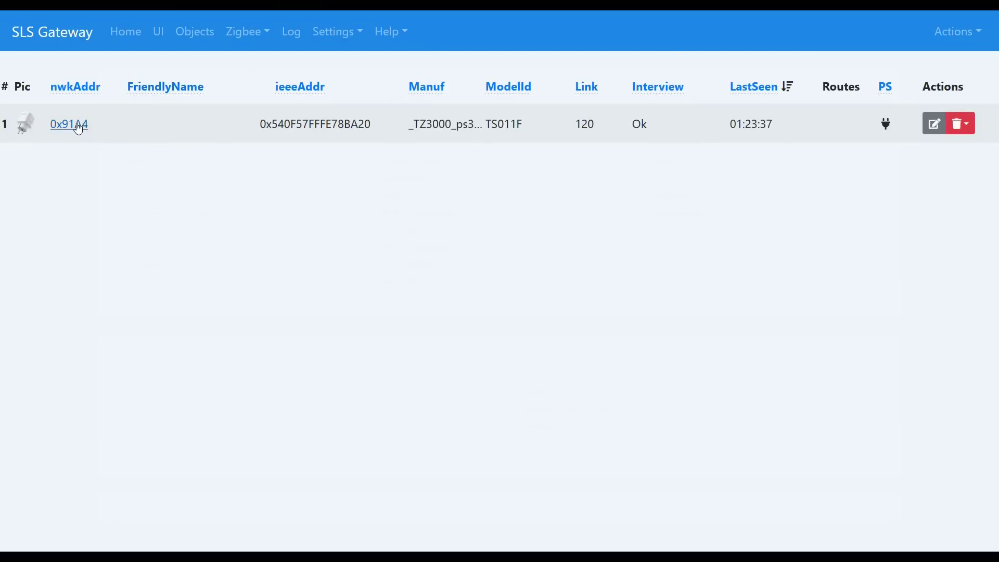
pyautogui.click(79, 125)
pyautogui.click(211, 85)
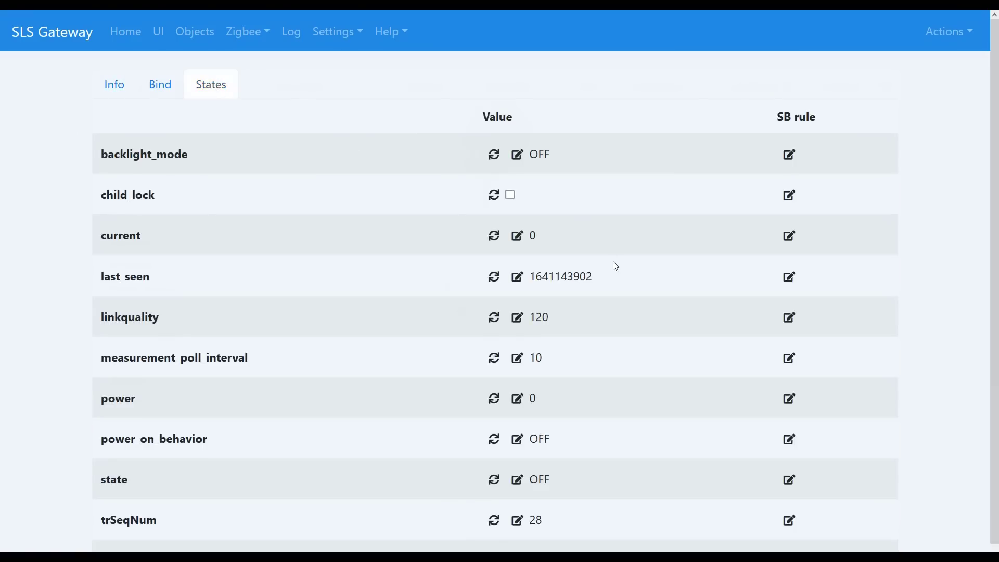
# Check the plug's power and state values in its list of states
pyautogui.scroll(-1, 610, 259)
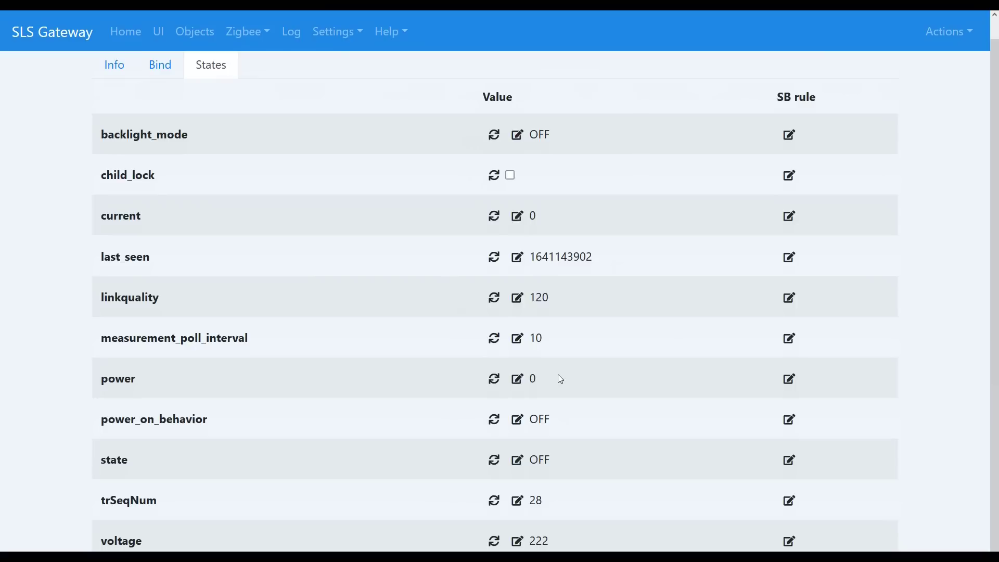
pyautogui.doubleClick(533, 379)
pyautogui.doubleClick(540, 460)
pyautogui.click(599, 460)
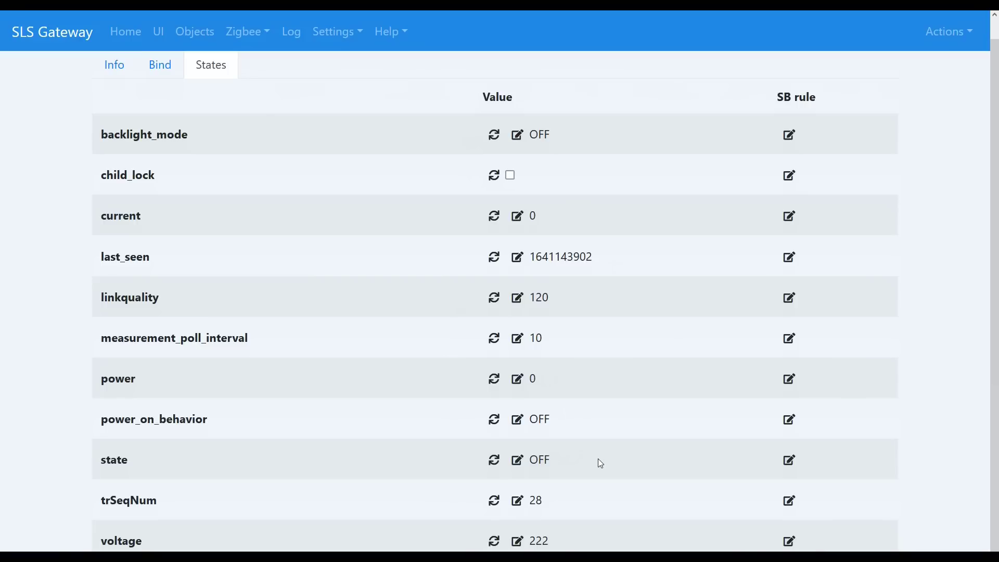